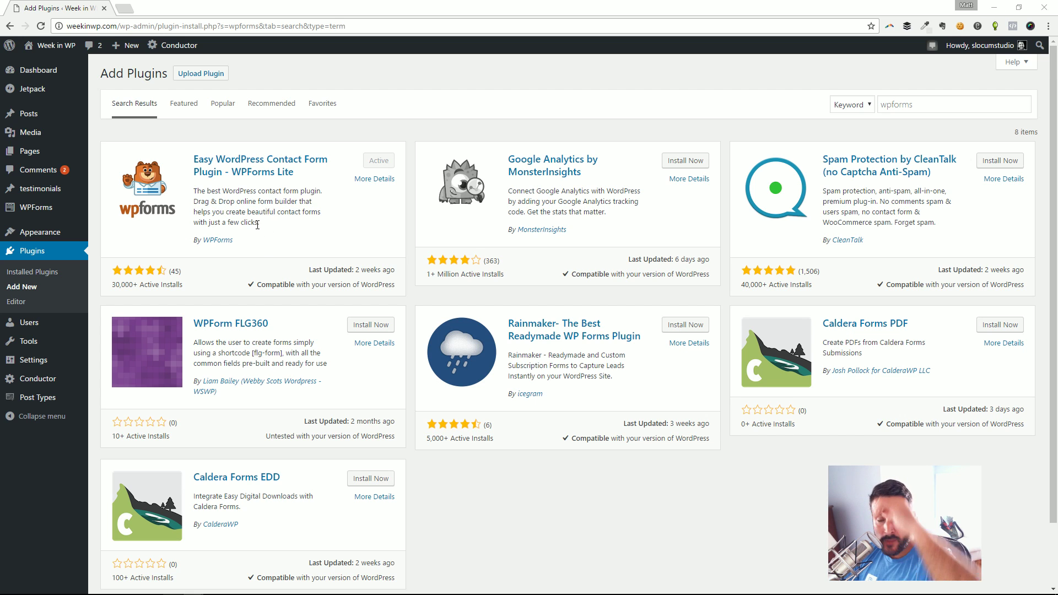
Step: Install and activate Easy WordPress Contact Form Plugin – WPForms Lite from a 'wpforms' search
{"action": "mouse_move", "coordinate": [52, 209]}
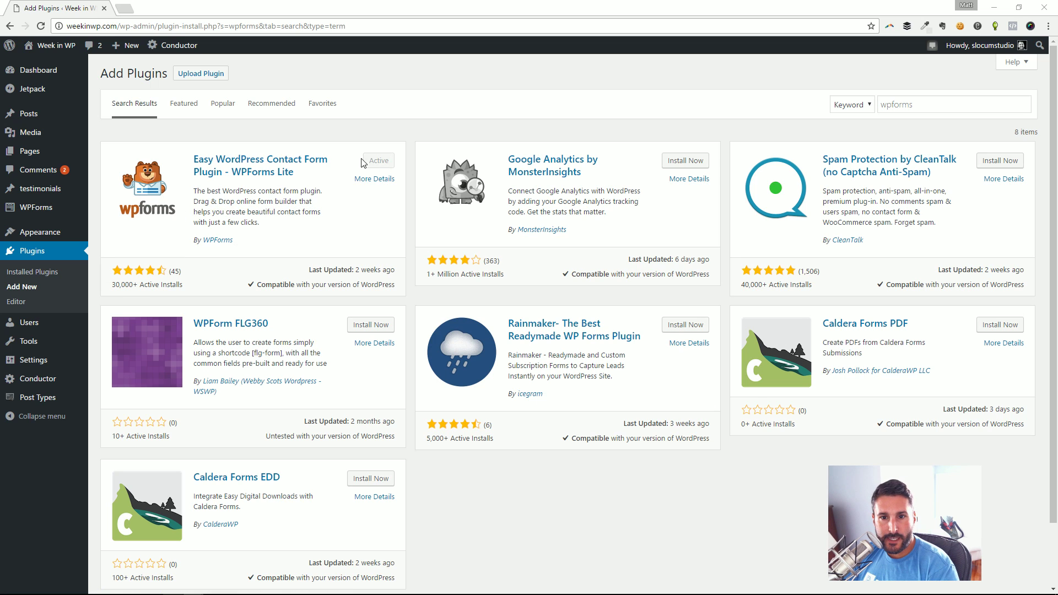
Step: Go to WPForms All Forms and start a new form with Add New
{"action": "left_click", "coordinate": [384, 165]}
{"action": "mouse_move", "coordinate": [90, 211]}
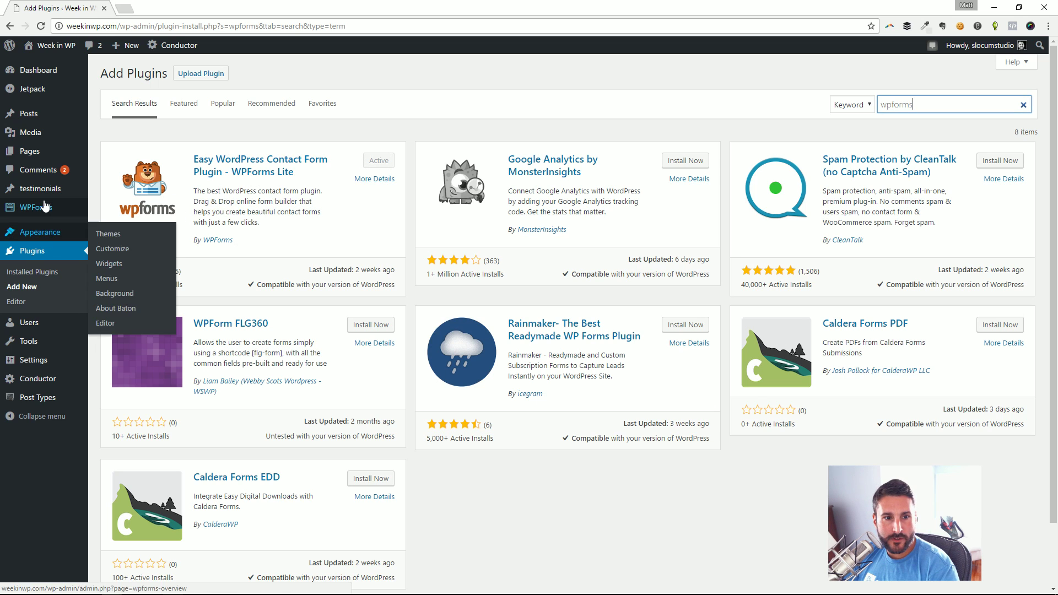
{"action": "left_click", "coordinate": [122, 214]}
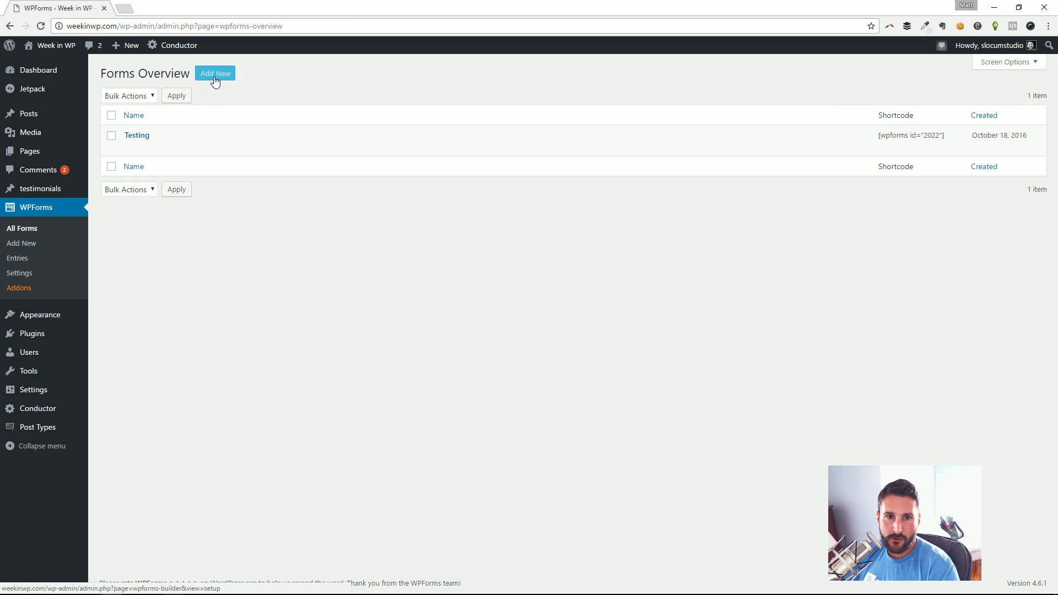
{"action": "left_click", "coordinate": [215, 75]}
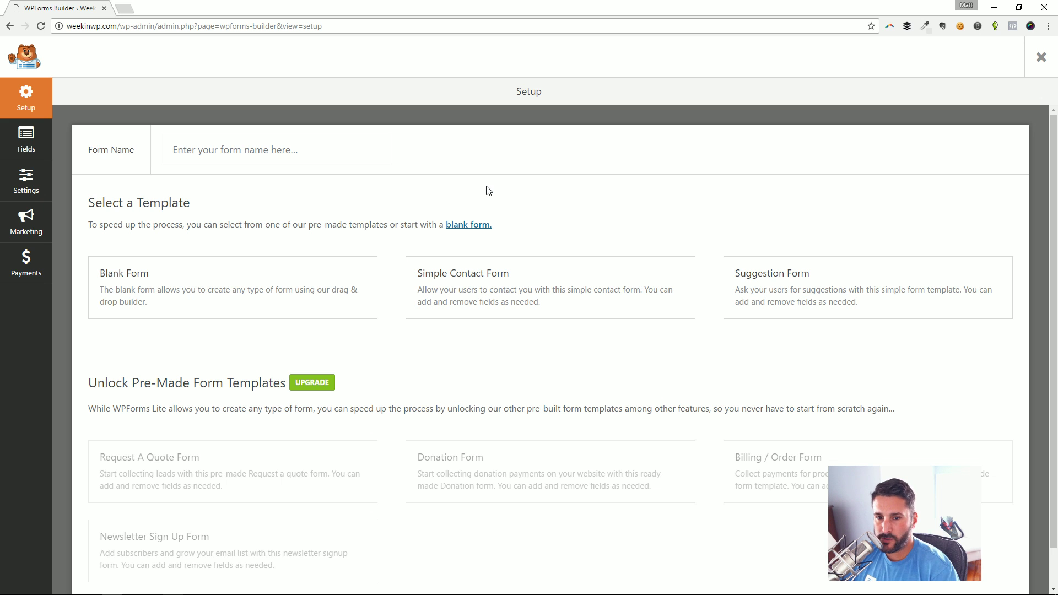
Step: Browse the templates, pick Simple Contact Form, and move to the Form Name field
{"action": "mouse_move", "coordinate": [217, 253]}
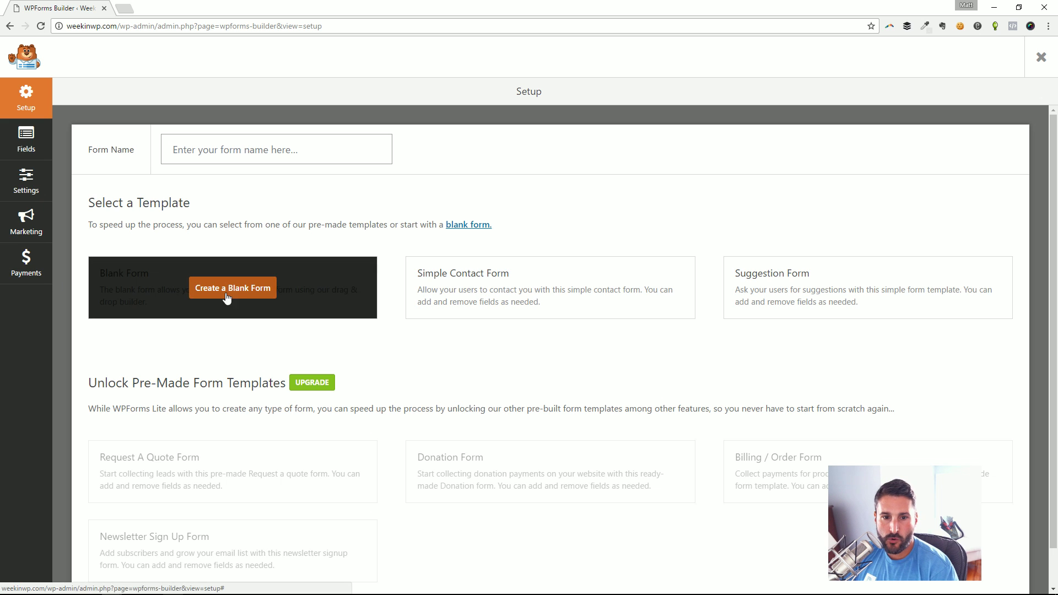
{"action": "mouse_move", "coordinate": [452, 283]}
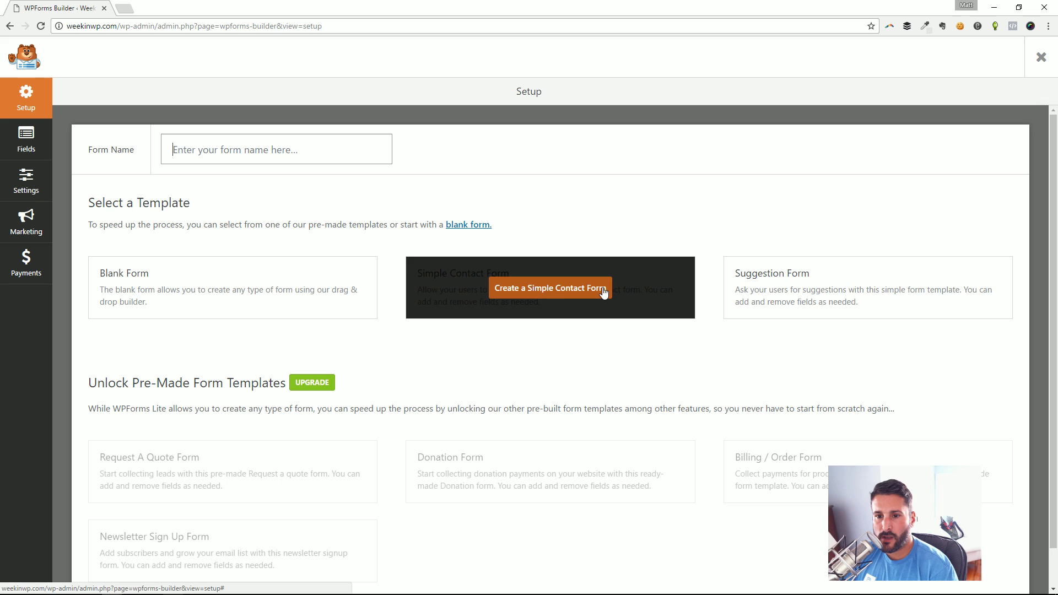
{"action": "mouse_move", "coordinate": [856, 298]}
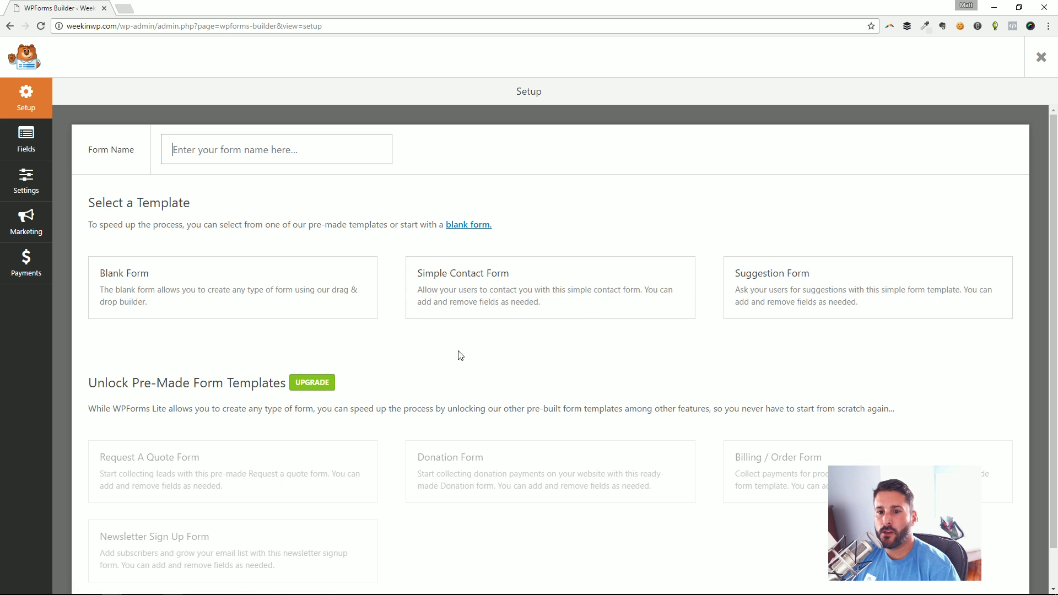
{"action": "mouse_move", "coordinate": [572, 300]}
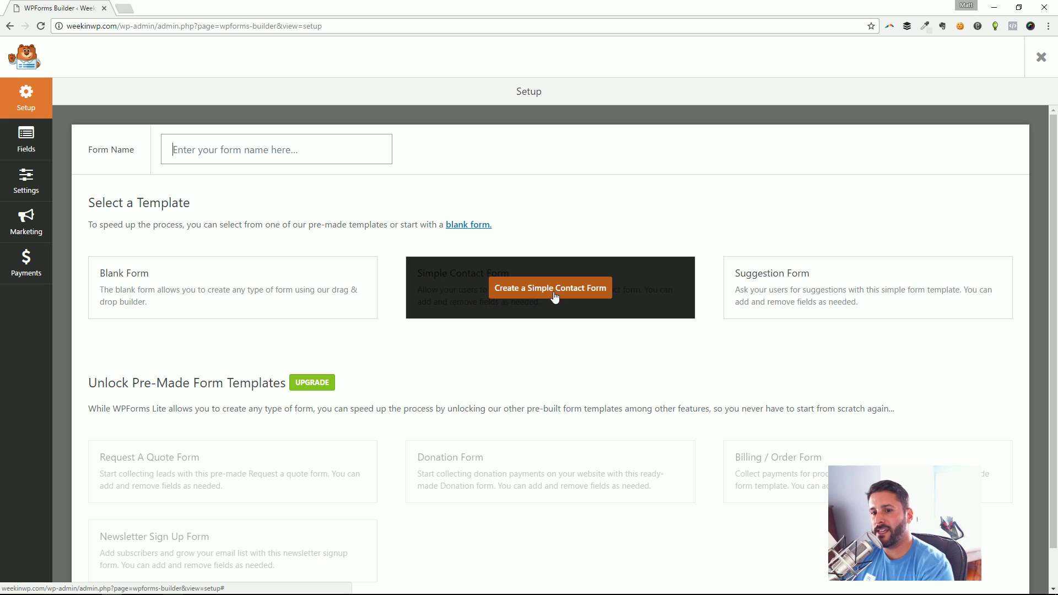
{"action": "left_click", "coordinate": [567, 292]}
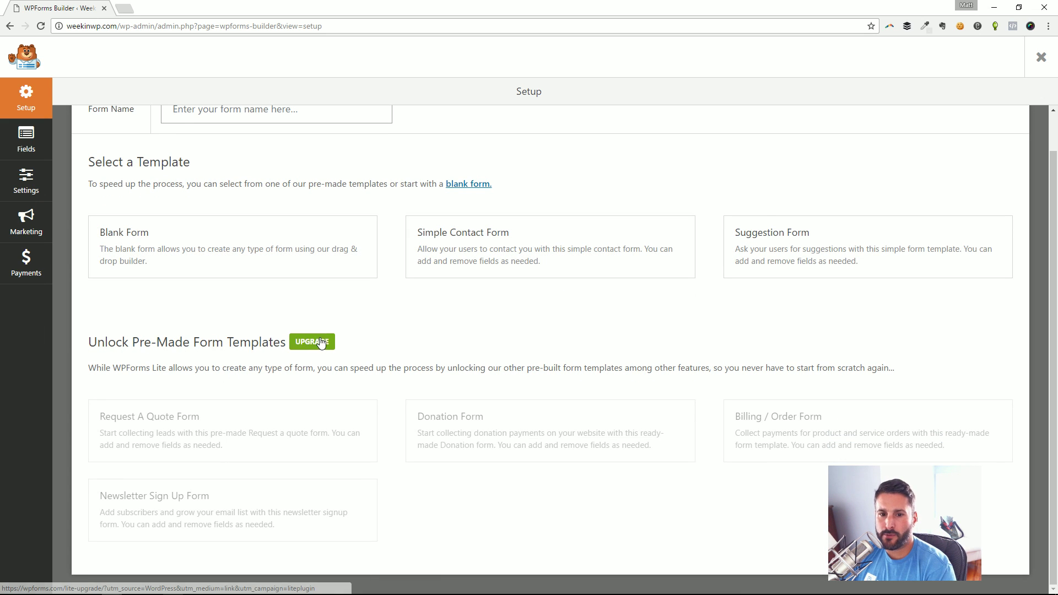
{"action": "scroll", "coordinate": [551, 358], "scroll_direction": "up", "scroll_amount": 1}
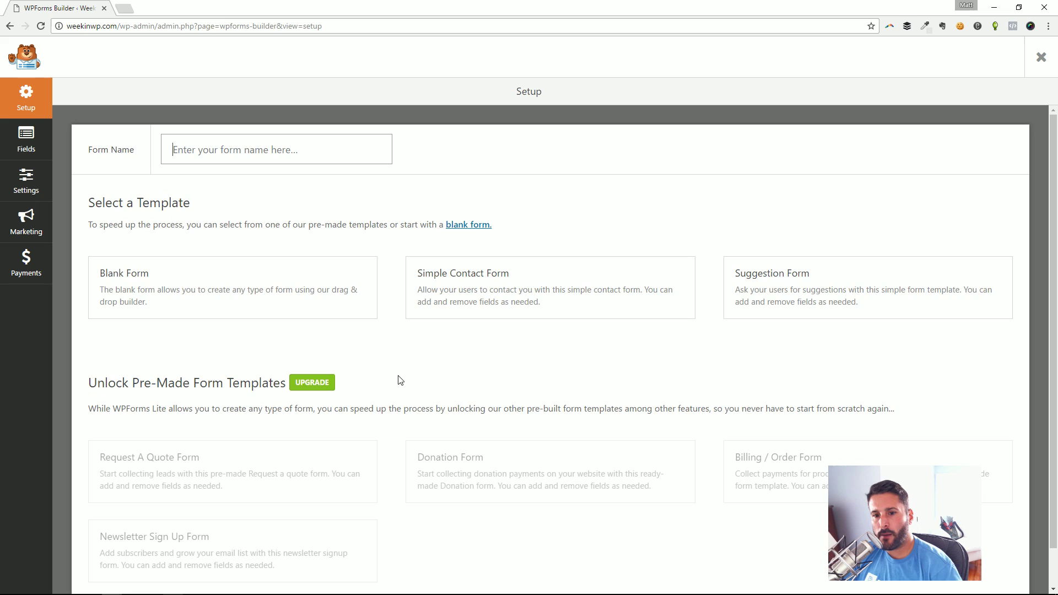
{"action": "mouse_move", "coordinate": [553, 278]}
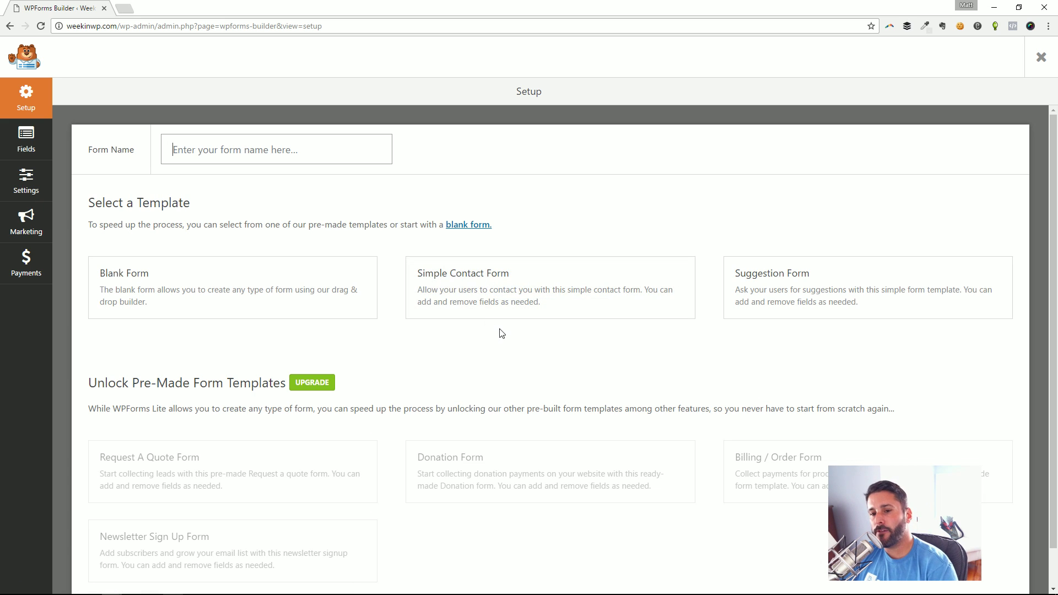
{"action": "mouse_move", "coordinate": [520, 290]}
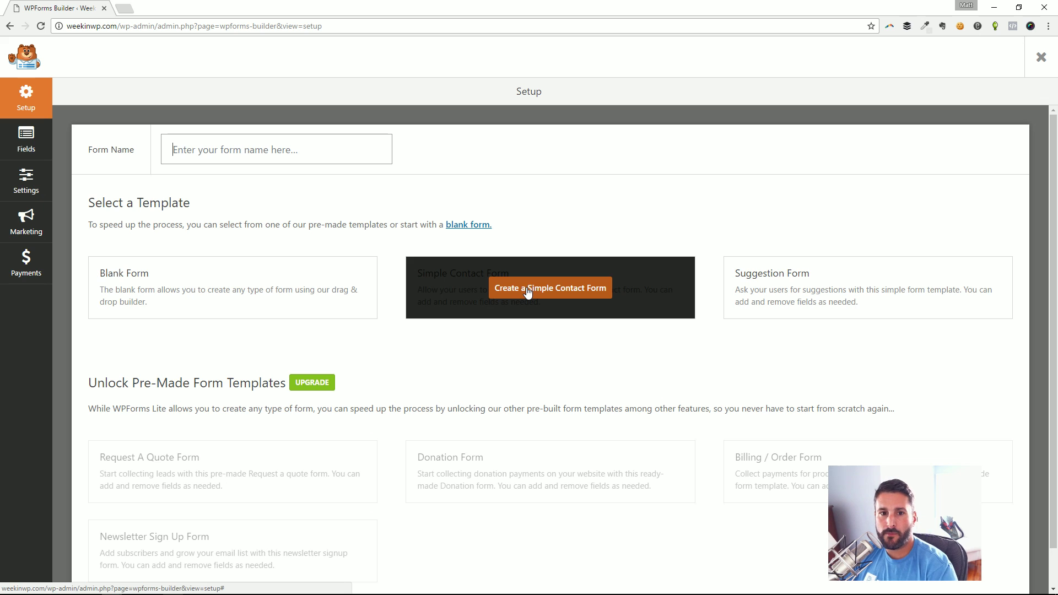
{"action": "left_click", "coordinate": [354, 160]}
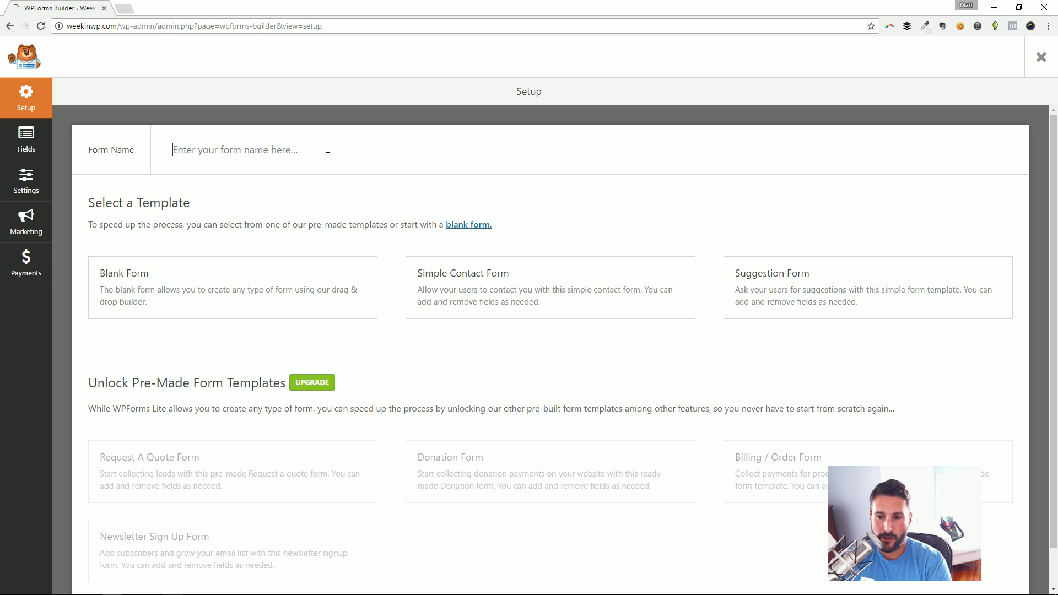
Step: Name the form 'Basic contact form' and create it from the Simple Contact Form template
{"action": "type", "text": "Basic contact form"}
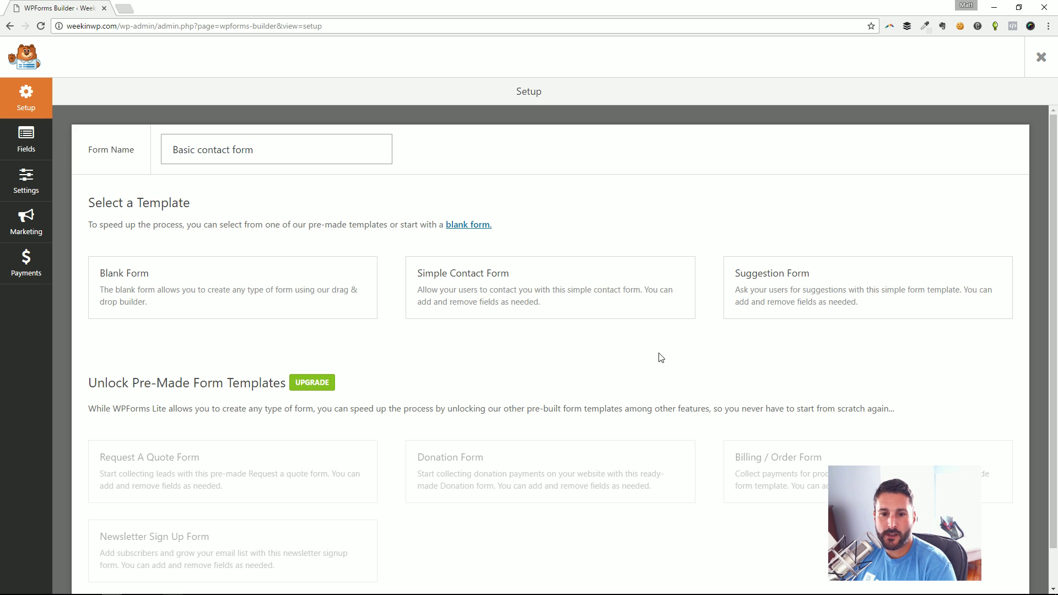
{"action": "mouse_move", "coordinate": [522, 302]}
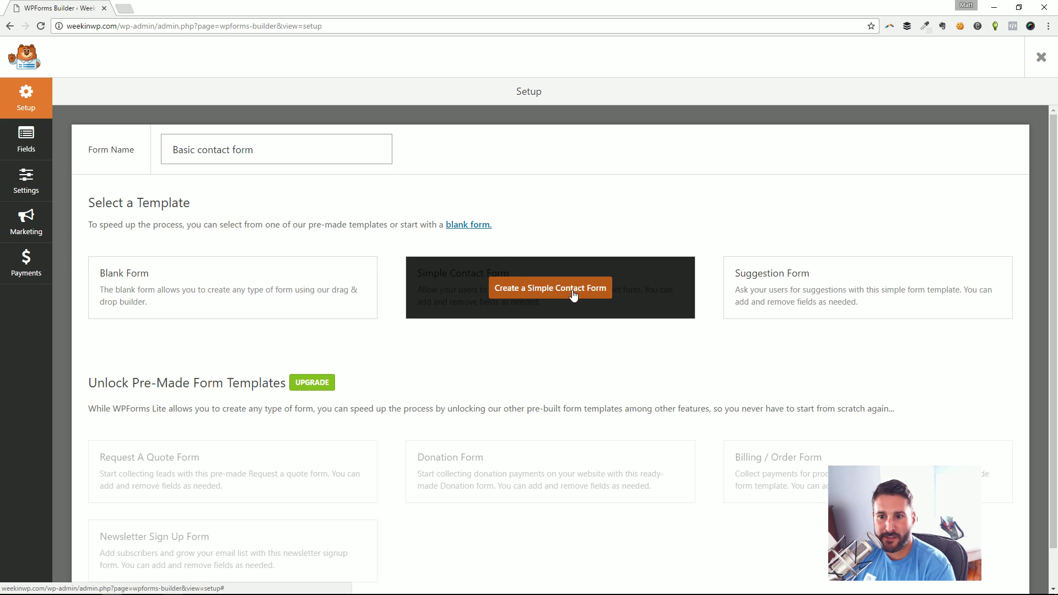
{"action": "left_click", "coordinate": [551, 296]}
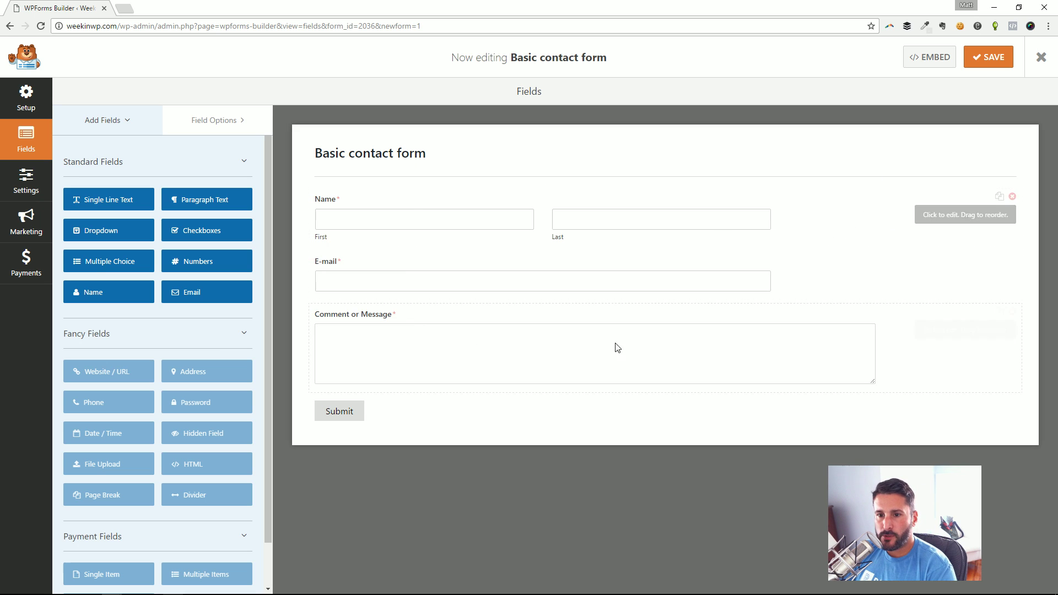
Step: Scroll through the builder's Add Fields panel to review the available fields
{"action": "scroll", "coordinate": [164, 256], "scroll_direction": "down", "scroll_amount": 1}
{"action": "scroll", "coordinate": [165, 256], "scroll_direction": "up", "scroll_amount": 1}
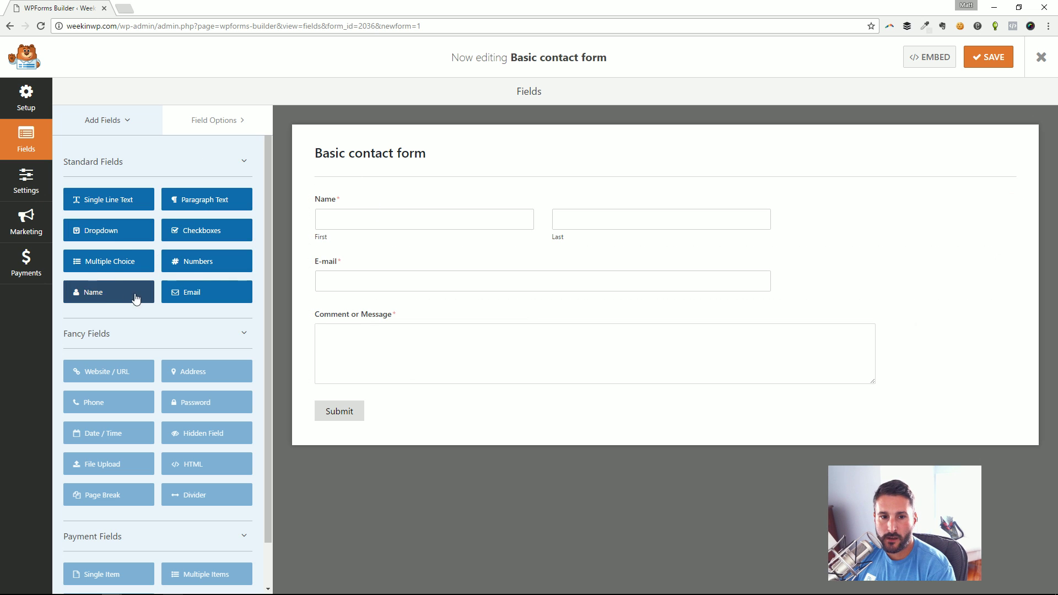
{"action": "scroll", "coordinate": [187, 331], "scroll_direction": "down", "scroll_amount": 1}
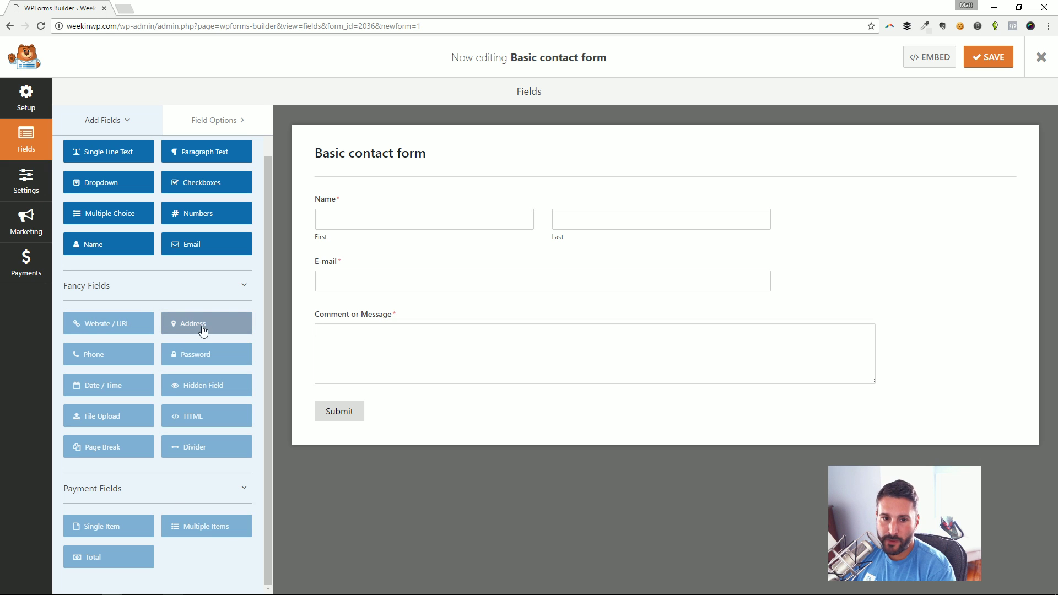
{"action": "left_click", "coordinate": [114, 328]}
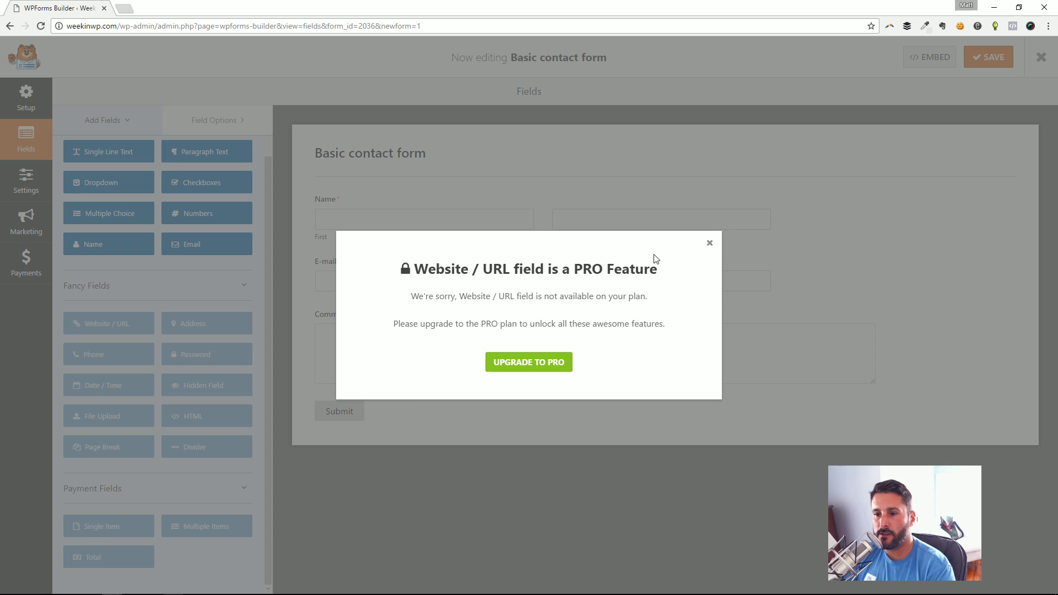
{"action": "left_click", "coordinate": [709, 244]}
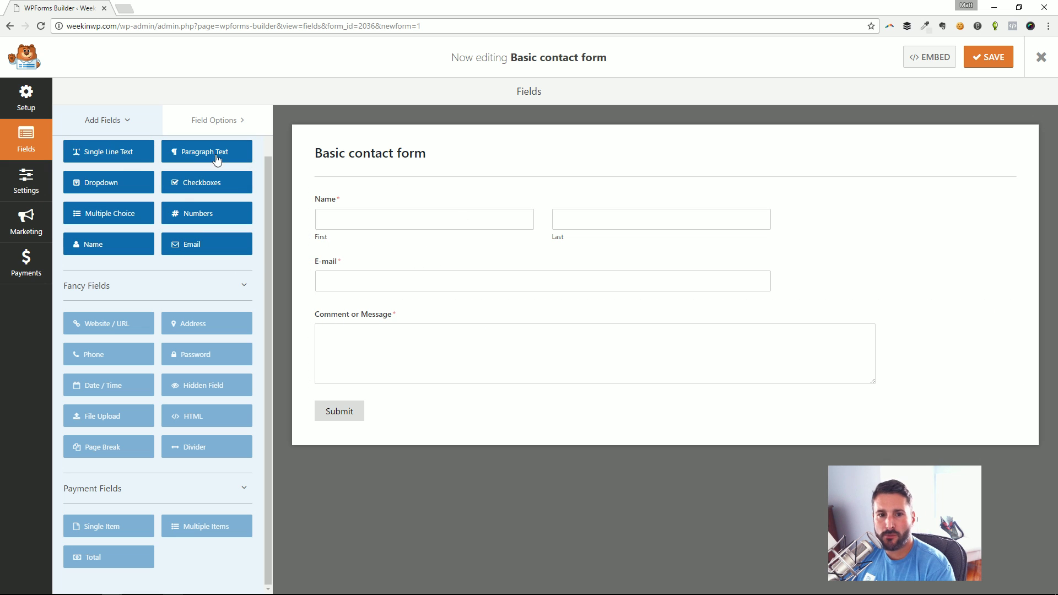
{"action": "scroll", "coordinate": [253, 213], "scroll_direction": "up", "scroll_amount": 1}
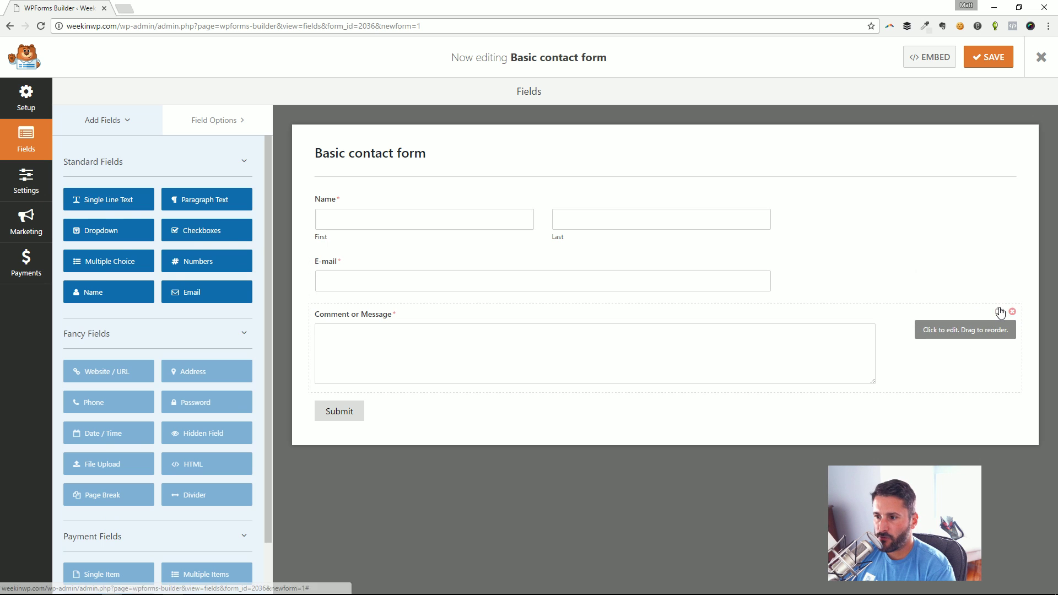
Step: Move the Comment or Message field between Name and E-mail and show its advanced settings
{"action": "mouse_move", "coordinate": [998, 309]}
{"action": "left_mouse_down"}
{"action": "mouse_move", "coordinate": [998, 197]}
{"action": "mouse_move", "coordinate": [999, 343]}
{"action": "mouse_move", "coordinate": [998, 331]}
{"action": "left_mouse_up"}
{"action": "left_click", "coordinate": [399, 291]}
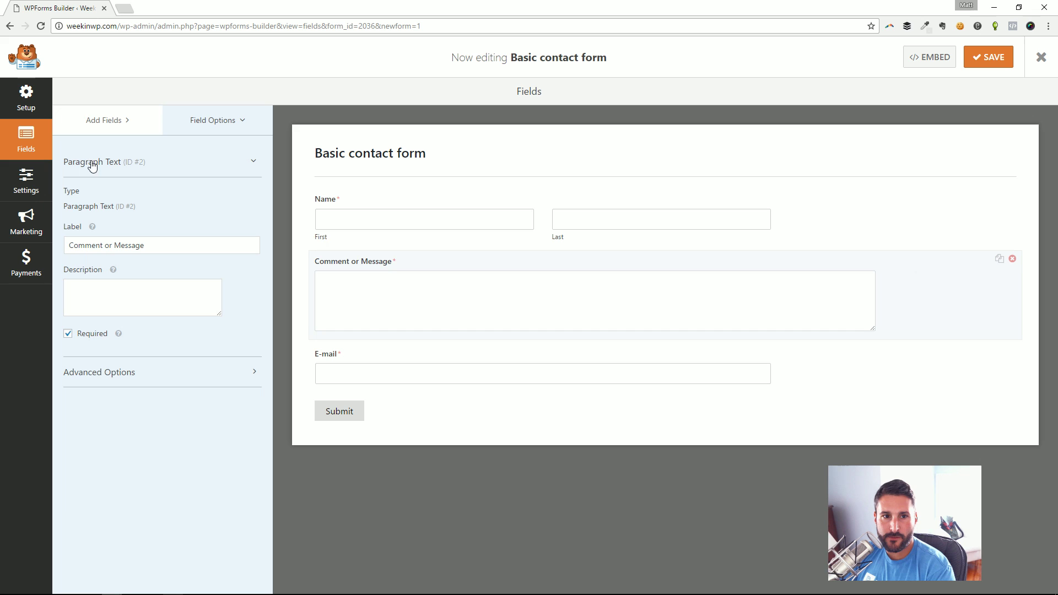
{"action": "left_click", "coordinate": [122, 373]}
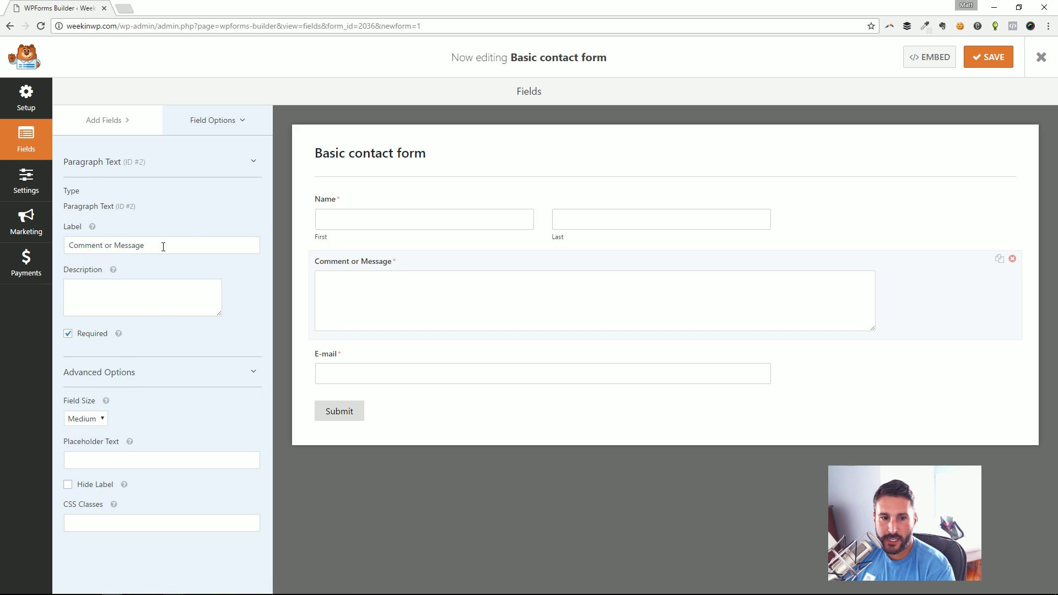
Step: Review the Name field settings, keeping the First Last format, and expand its advanced options
{"action": "left_click", "coordinate": [220, 130]}
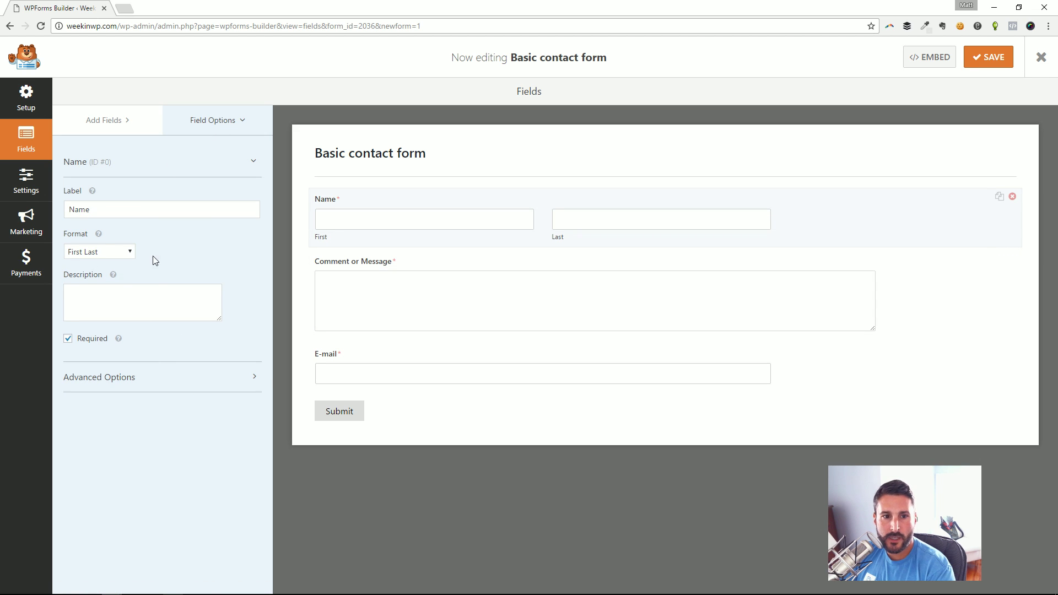
{"action": "left_click", "coordinate": [97, 253]}
{"action": "left_click", "coordinate": [184, 182]}
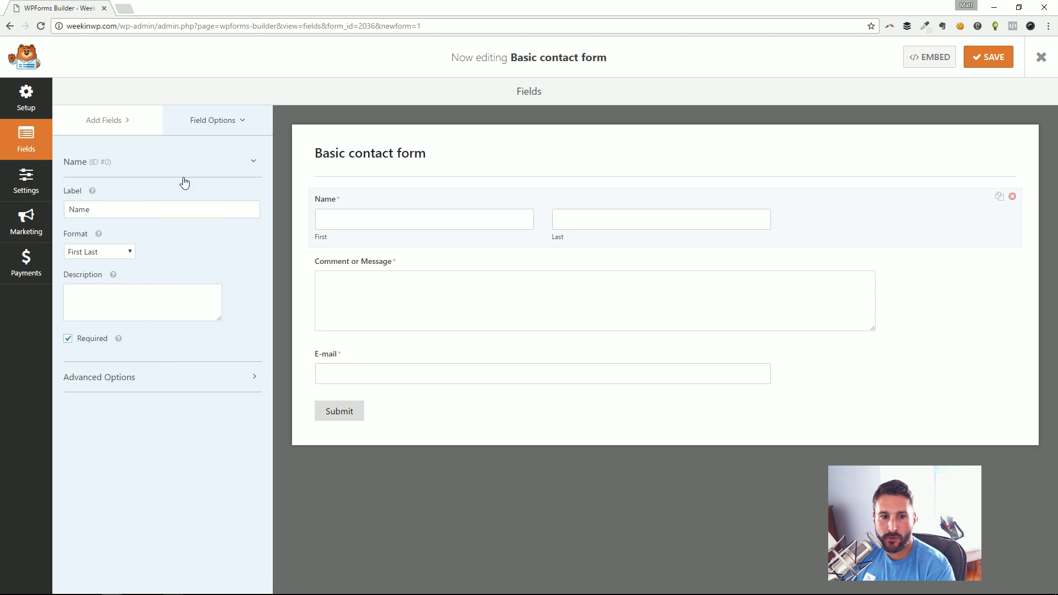
{"action": "left_click", "coordinate": [261, 391]}
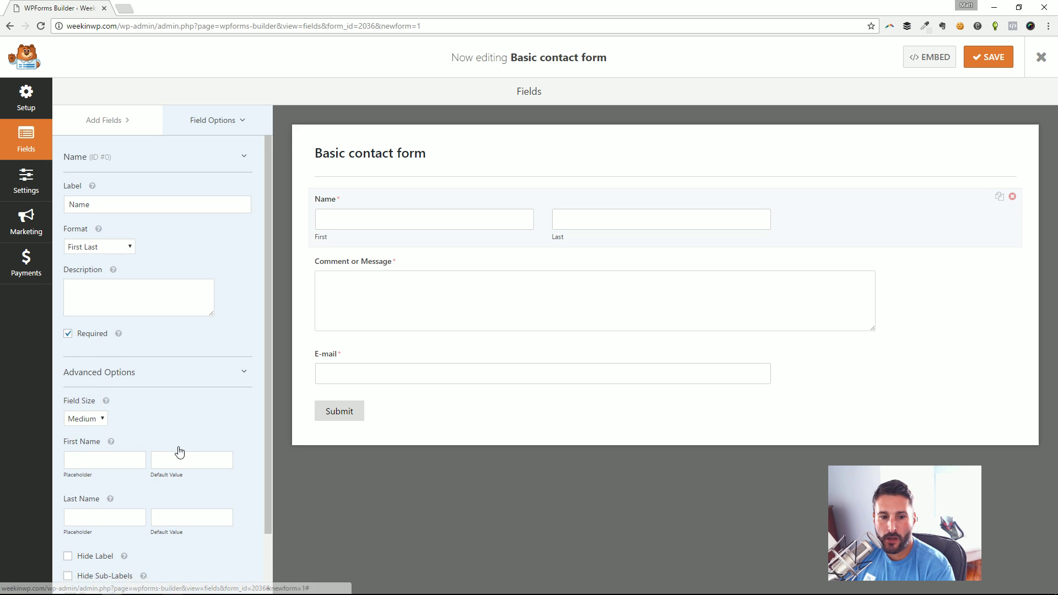
{"action": "scroll", "coordinate": [177, 448], "scroll_direction": "down", "scroll_amount": 1}
Step: Review the General settings' Submit button text 'Submit' and processing text 'Sending...'
{"action": "left_click", "coordinate": [26, 180]}
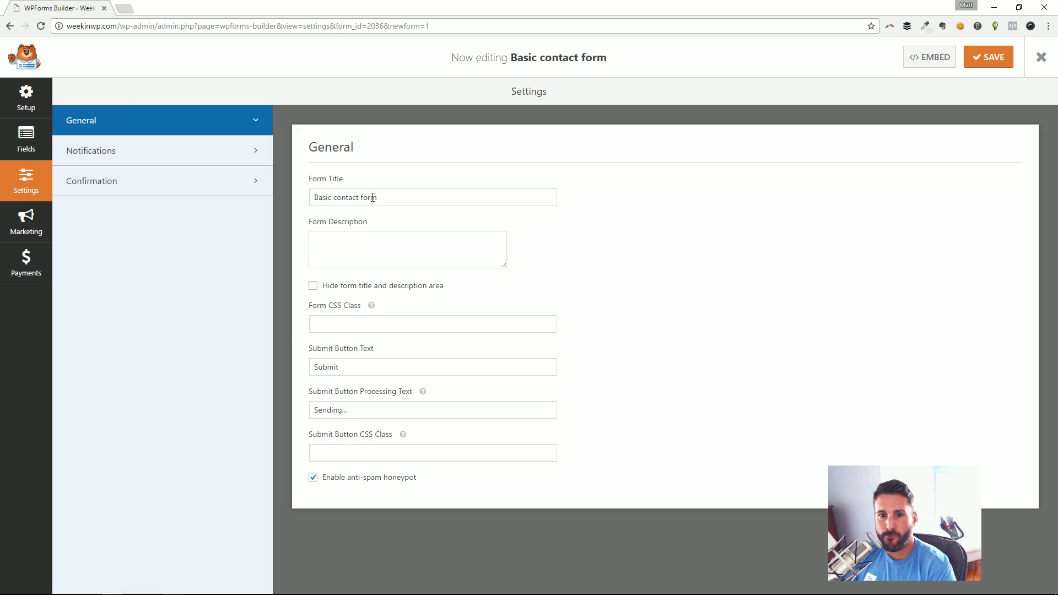
{"action": "double_click", "coordinate": [377, 368]}
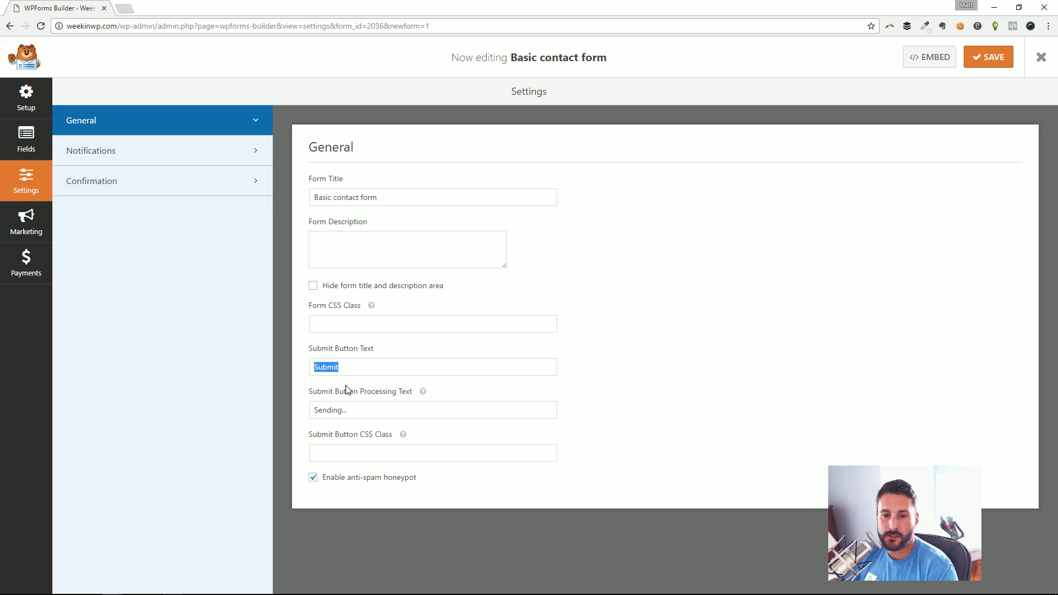
{"action": "double_click", "coordinate": [353, 414]}
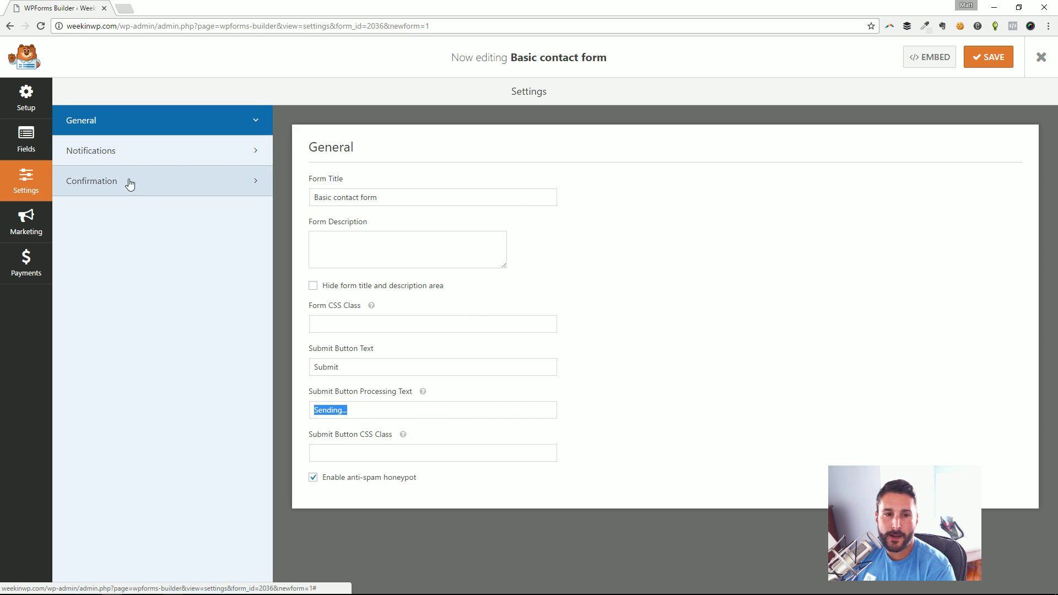
Step: In Notifications, show and then hide the Smart Tags list for the recipient address
{"action": "left_click", "coordinate": [153, 150]}
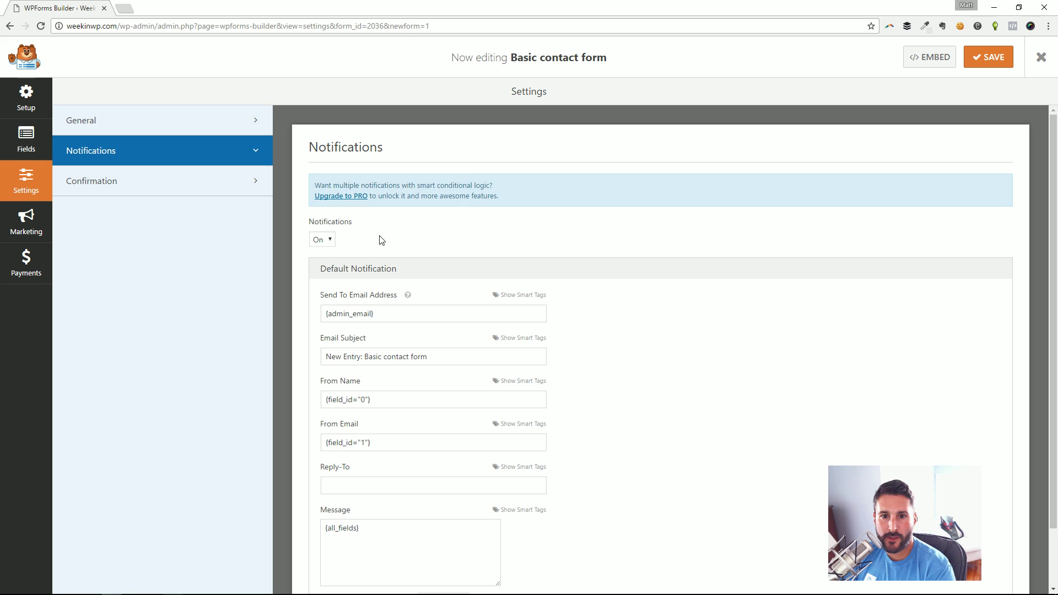
{"action": "scroll", "coordinate": [446, 238], "scroll_direction": "down", "scroll_amount": 2}
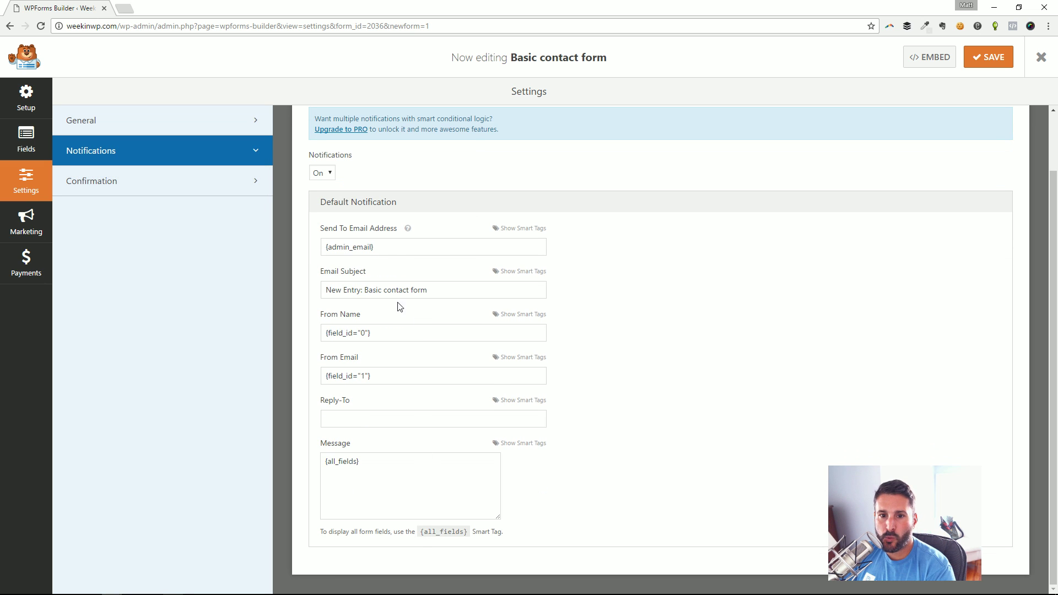
{"action": "left_click", "coordinate": [528, 230]}
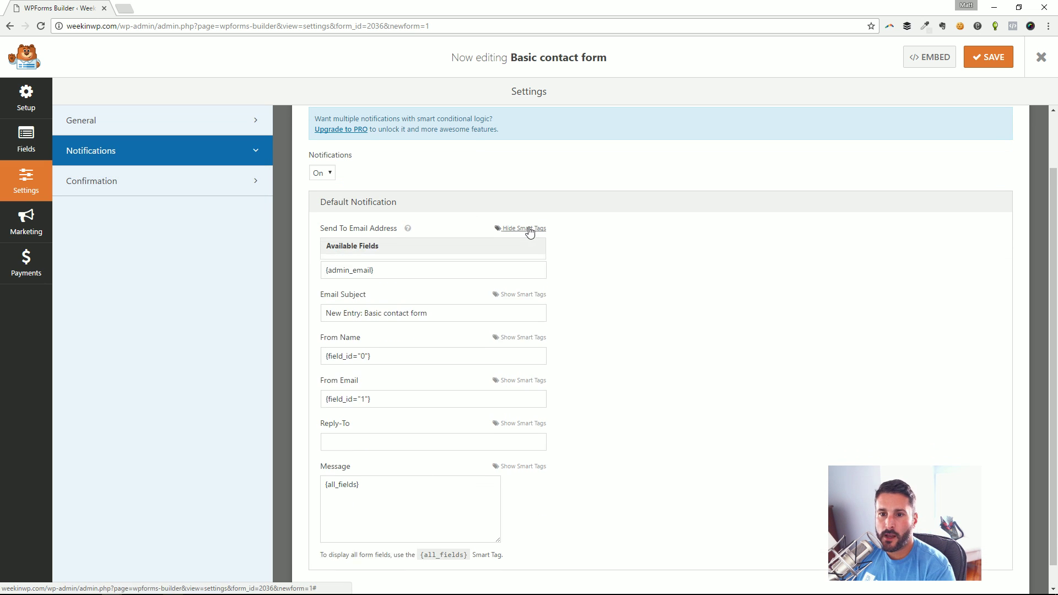
{"action": "scroll", "coordinate": [390, 273], "scroll_direction": "down", "scroll_amount": 1}
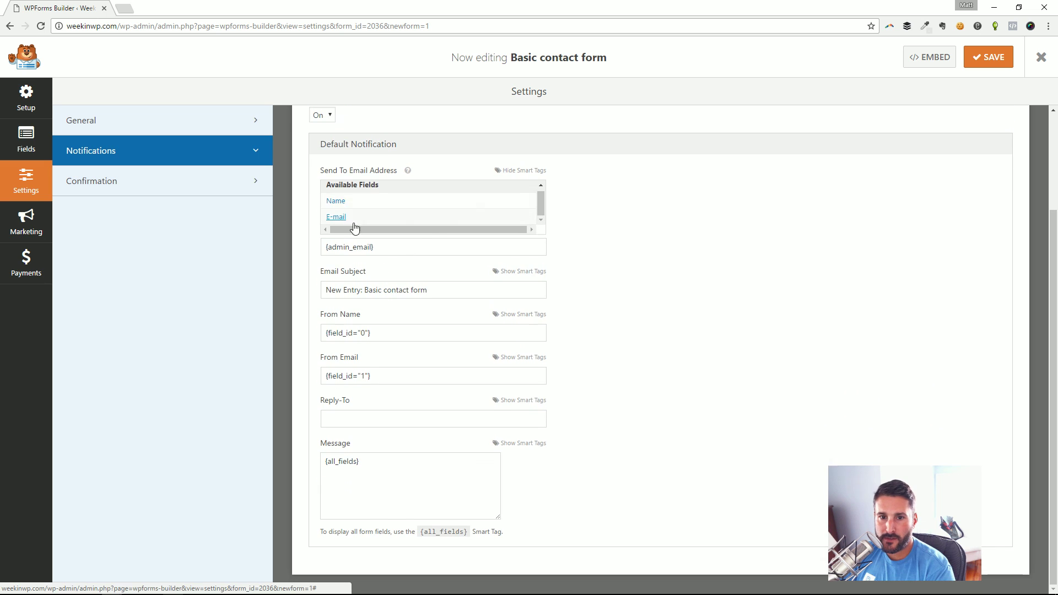
{"action": "left_click", "coordinate": [524, 170]}
{"action": "scroll", "coordinate": [433, 325], "scroll_direction": "up", "scroll_amount": 1}
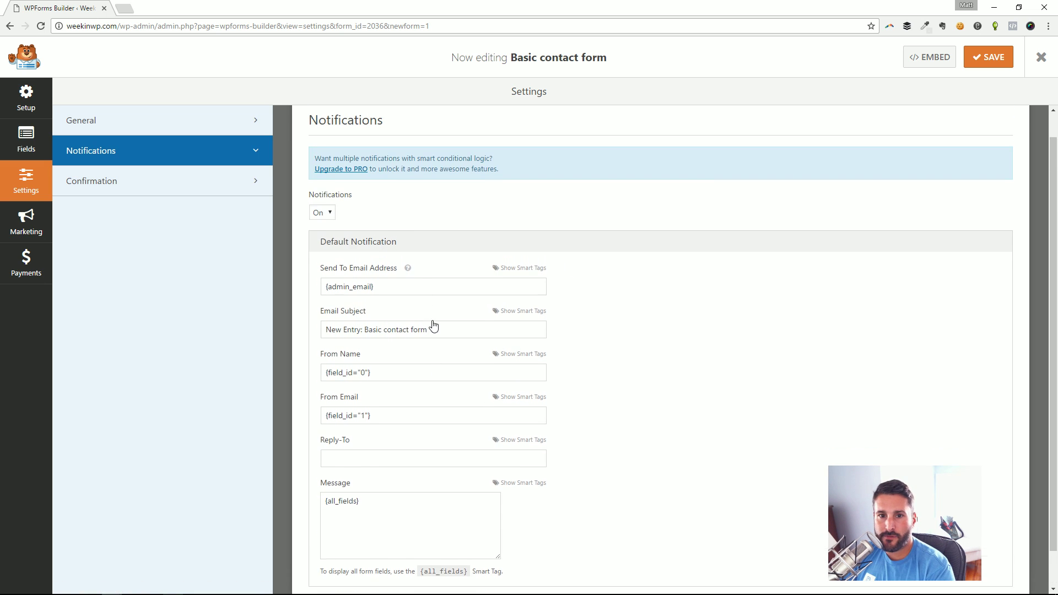
{"action": "scroll", "coordinate": [434, 325], "scroll_direction": "up", "scroll_amount": 1}
{"action": "left_click", "coordinate": [462, 246]}
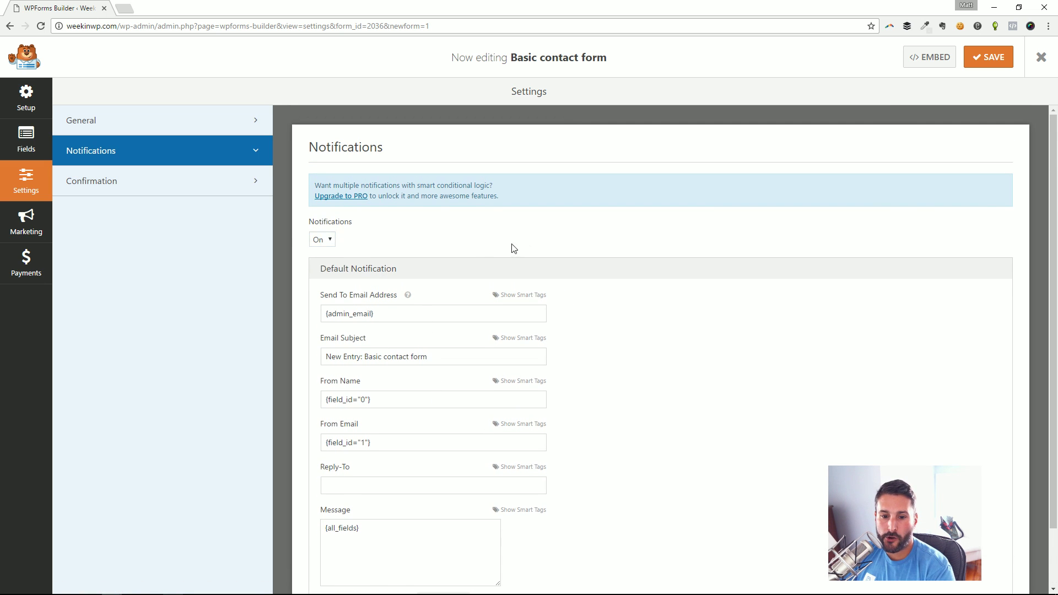
Step: Change the Confirmation Type from Message to Show Page, then to Go to URL (Redirect)
{"action": "scroll", "coordinate": [496, 243], "scroll_direction": "down", "scroll_amount": 1}
{"action": "left_click", "coordinate": [137, 197]}
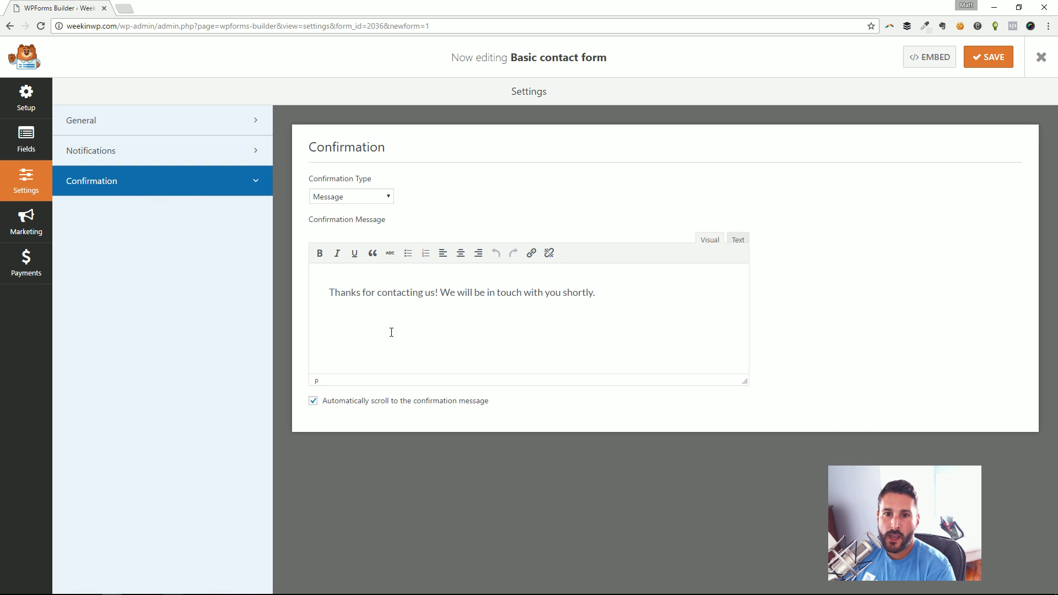
{"action": "triple_click", "coordinate": [496, 297]}
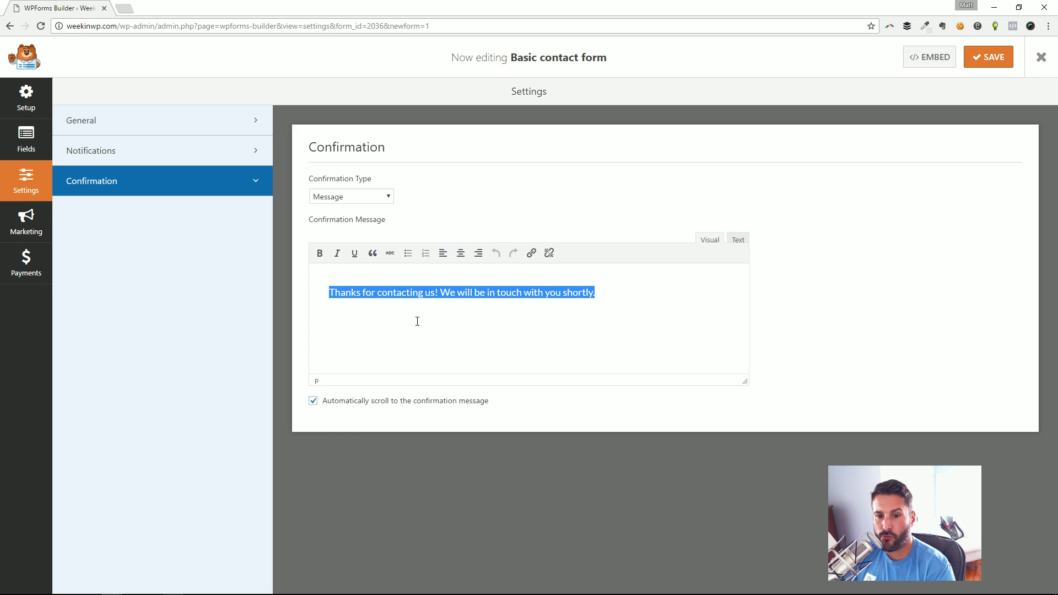
{"action": "left_click", "coordinate": [352, 198]}
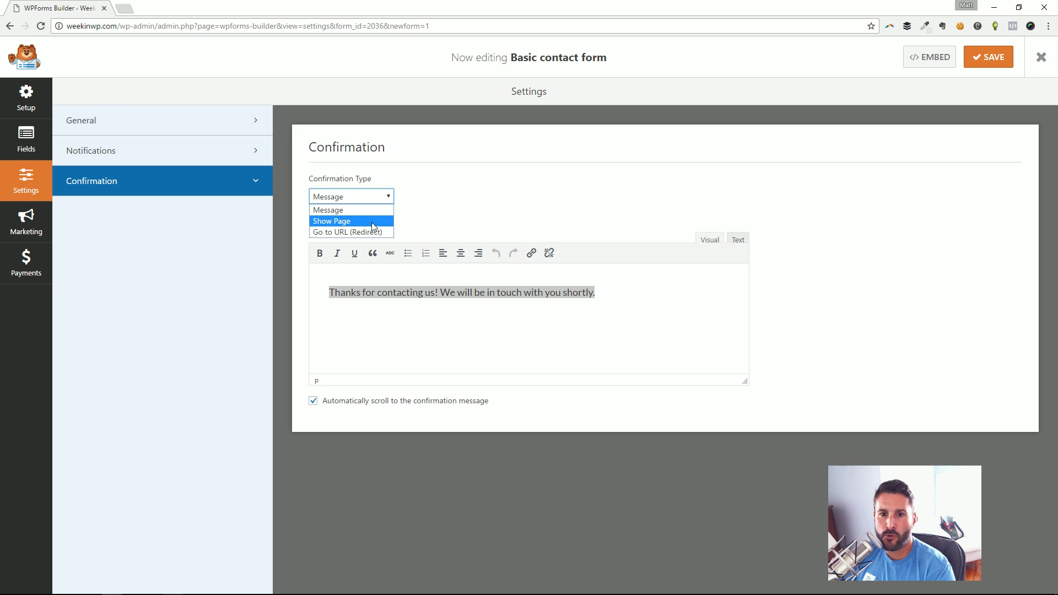
{"action": "left_click", "coordinate": [376, 221]}
{"action": "left_click", "coordinate": [416, 238]}
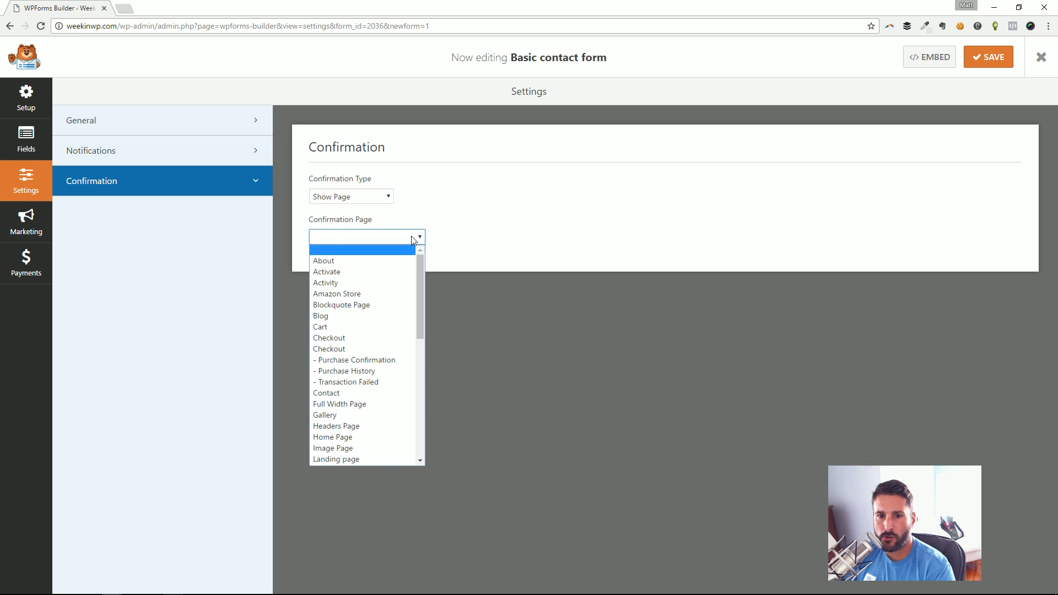
{"action": "left_click", "coordinate": [498, 201]}
{"action": "left_click", "coordinate": [352, 197]}
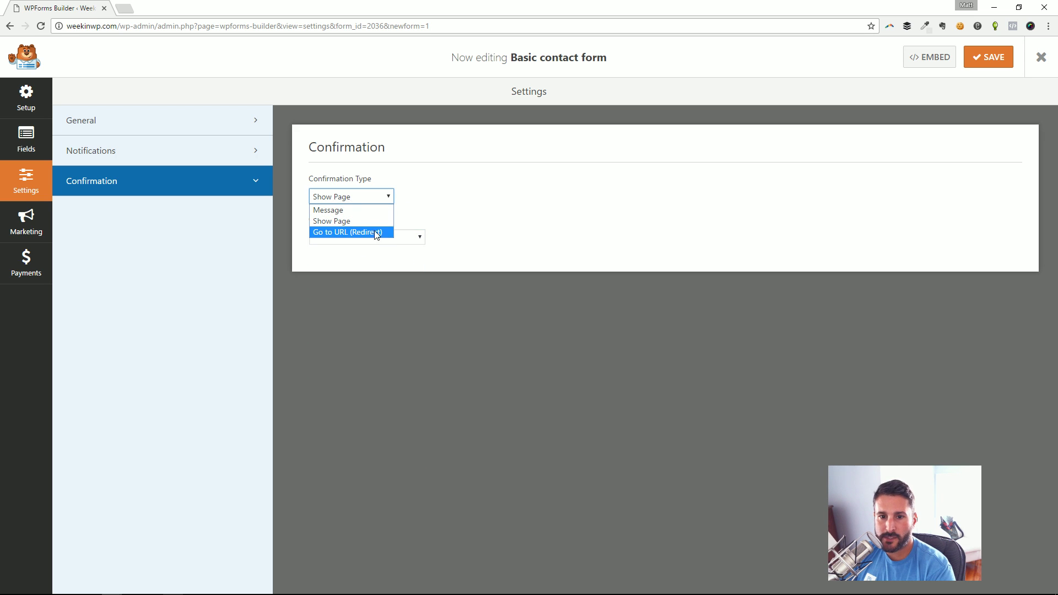
{"action": "key", "text": "Escape"}
{"action": "key", "text": "Down"}
Step: Try the Pro-only Marketing settings, dismissing the PRO notice each time it appears
{"action": "left_click", "coordinate": [463, 243]}
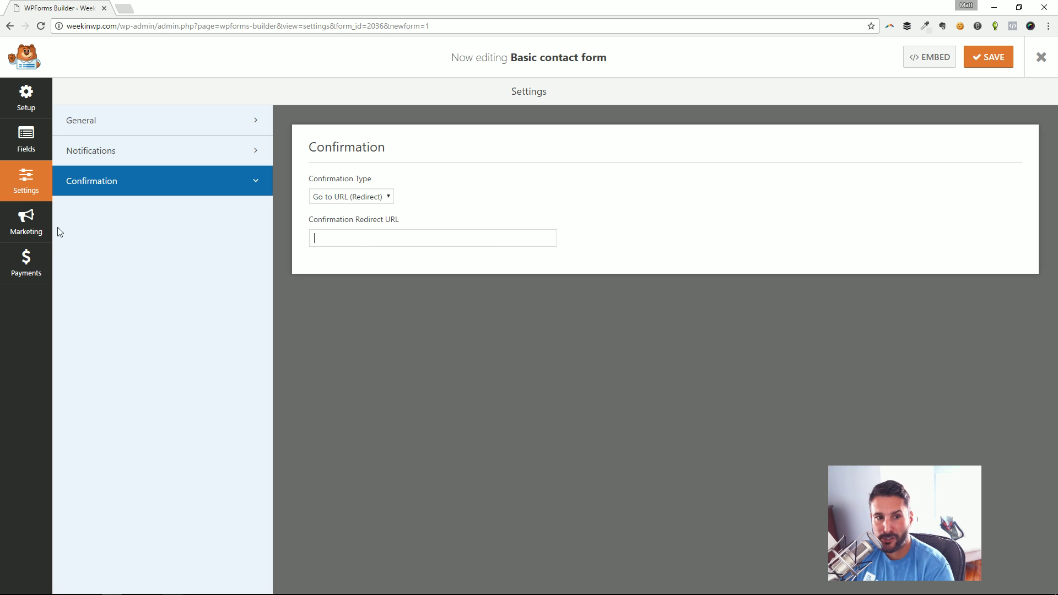
{"action": "left_click", "coordinate": [25, 221]}
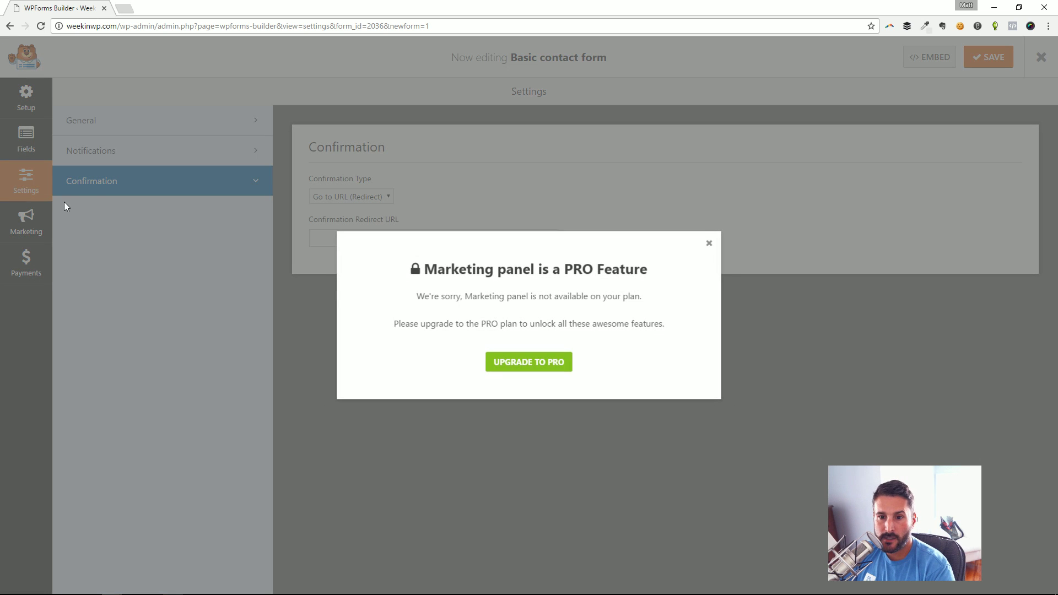
{"action": "left_click", "coordinate": [708, 245]}
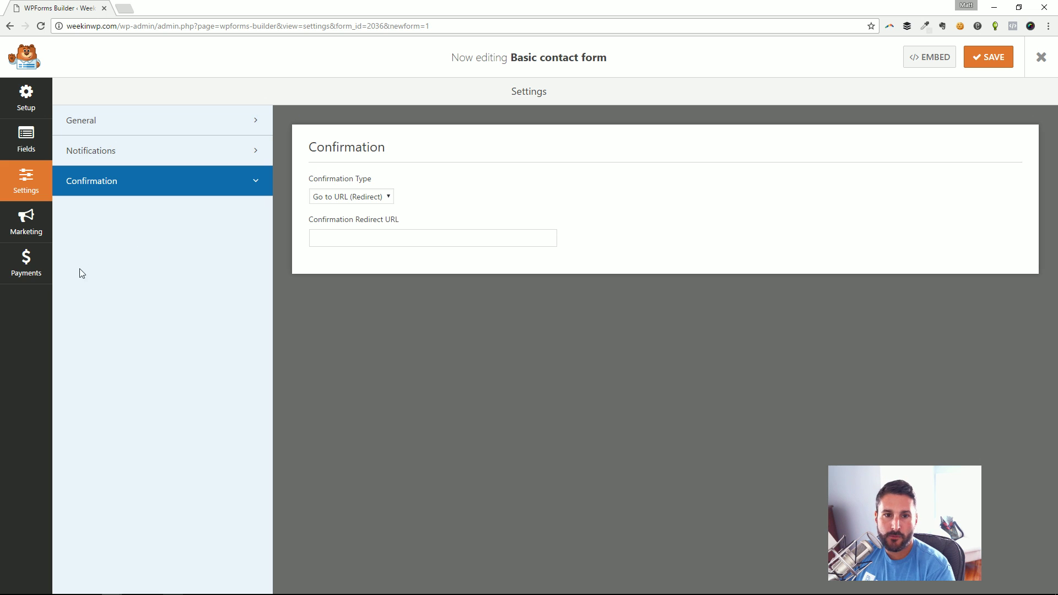
{"action": "left_click", "coordinate": [23, 234]}
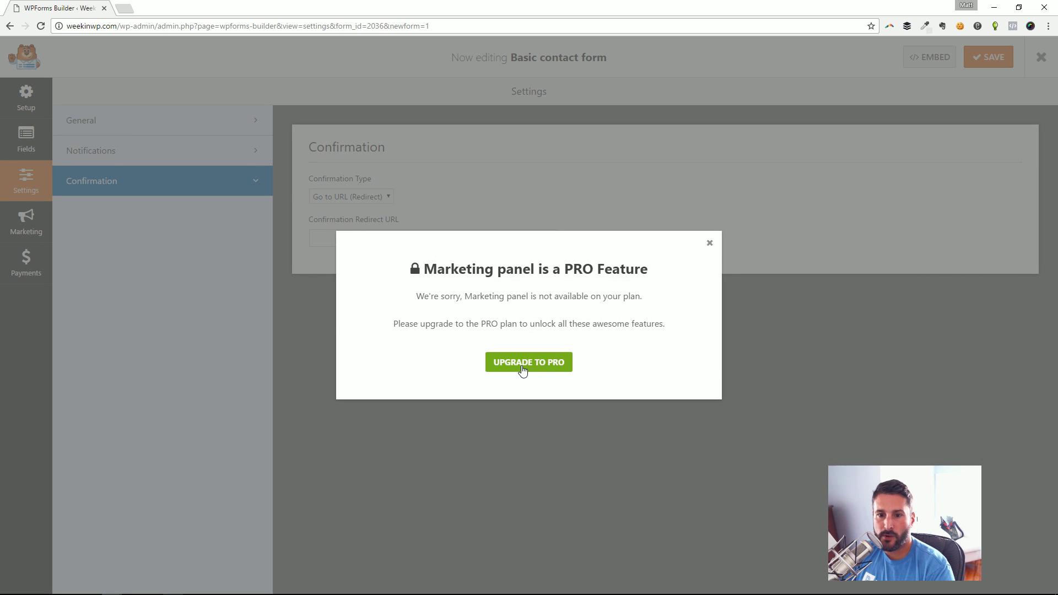
{"action": "left_click", "coordinate": [709, 242]}
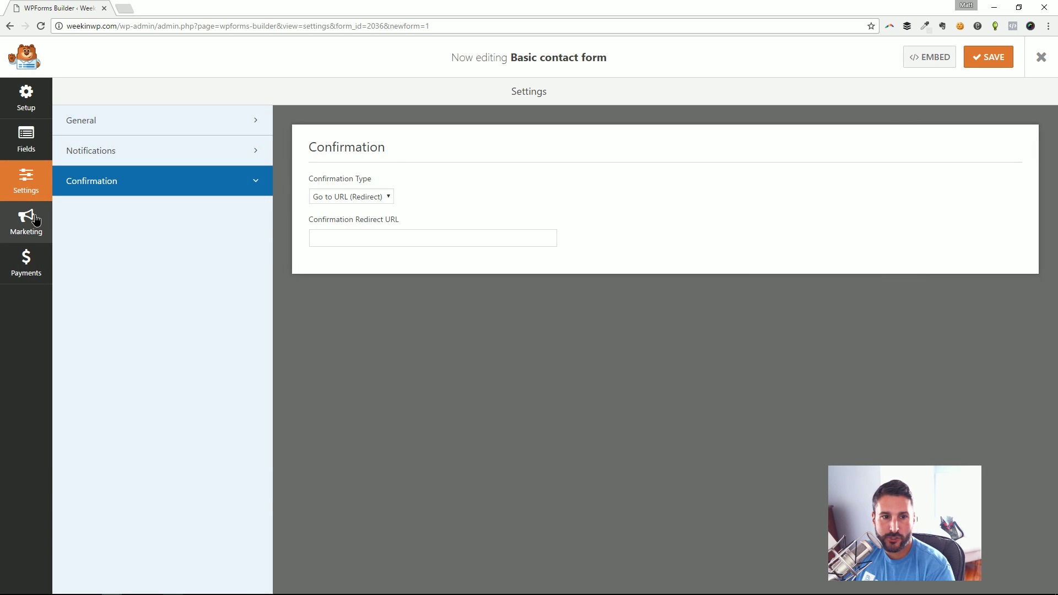
{"action": "left_click", "coordinate": [32, 222]}
{"action": "left_click", "coordinate": [709, 242]}
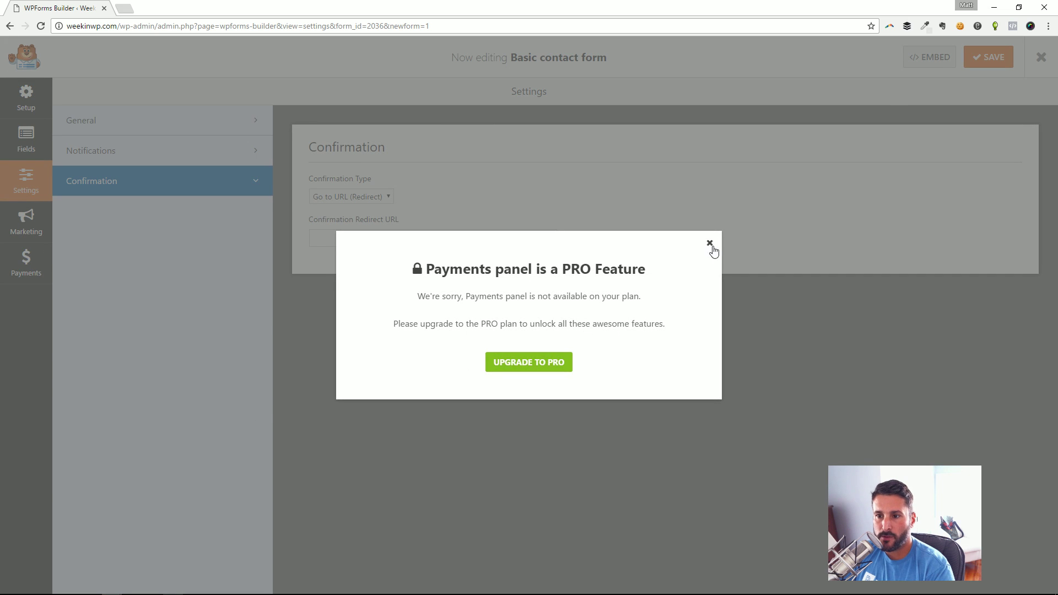
Step: Dismiss the Payments PRO notice and go to the WPForms Pro upgrade page
{"action": "left_click", "coordinate": [709, 243]}
{"action": "left_click", "coordinate": [36, 219]}
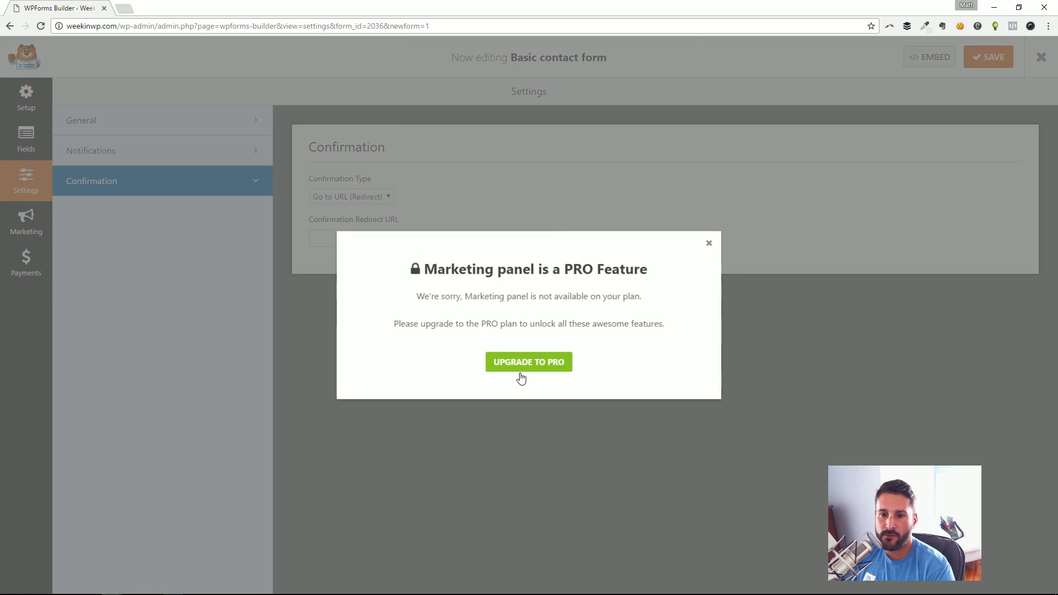
{"action": "left_click", "coordinate": [535, 368]}
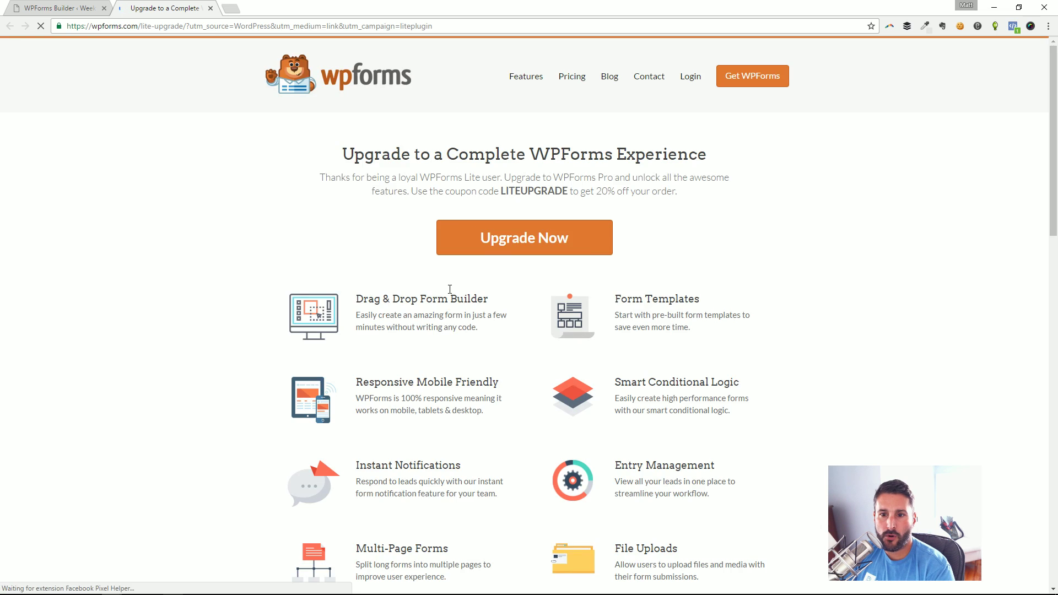
Step: Open wpforms.com Pricing and scroll through the Ultimate, Pro, Plus and Basic plans
{"action": "scroll", "coordinate": [449, 289], "scroll_direction": "down", "scroll_amount": 6}
{"action": "scroll", "coordinate": [682, 245], "scroll_direction": "up", "scroll_amount": 6}
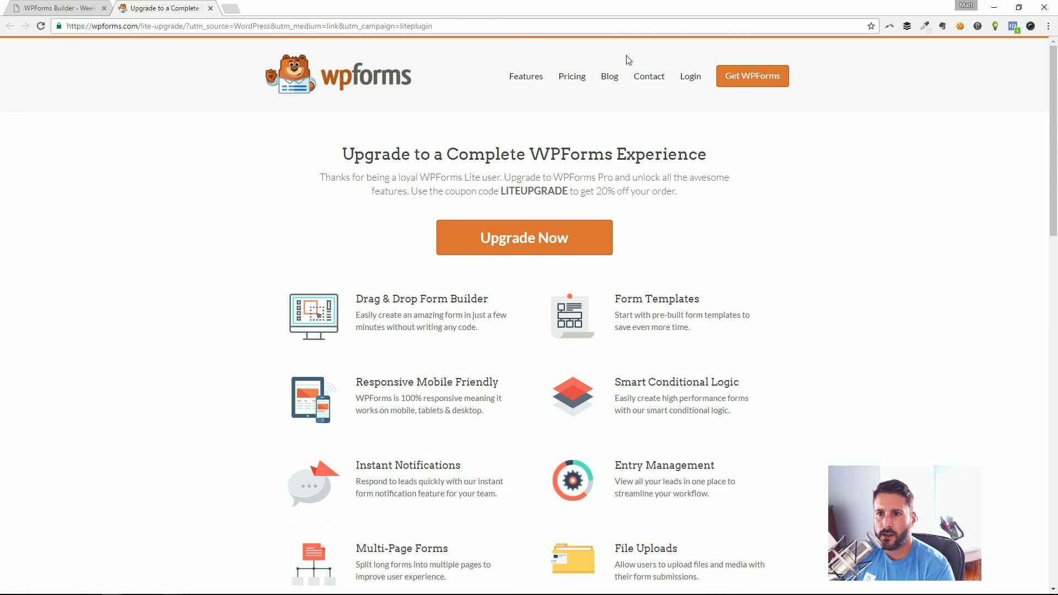
{"action": "left_click", "coordinate": [570, 79]}
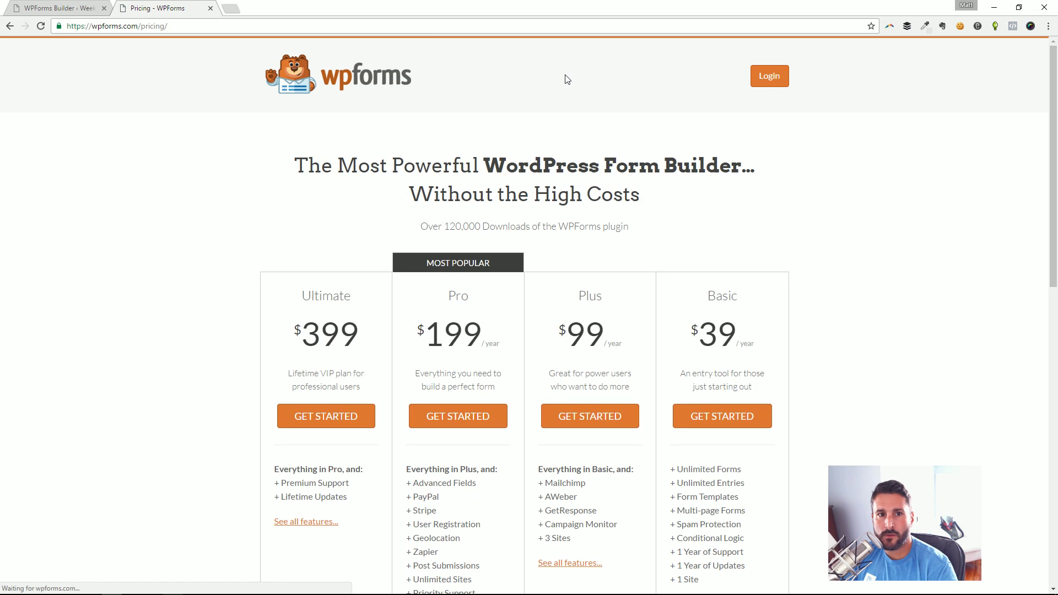
{"action": "scroll", "coordinate": [576, 188], "scroll_direction": "down", "scroll_amount": 1}
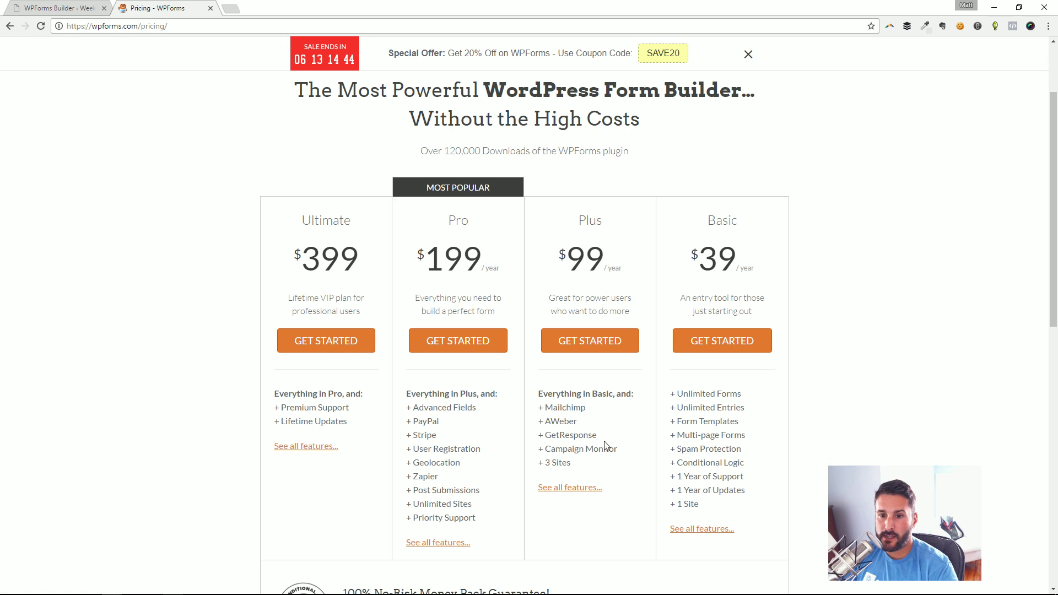
{"action": "scroll", "coordinate": [604, 444], "scroll_direction": "down", "scroll_amount": 2}
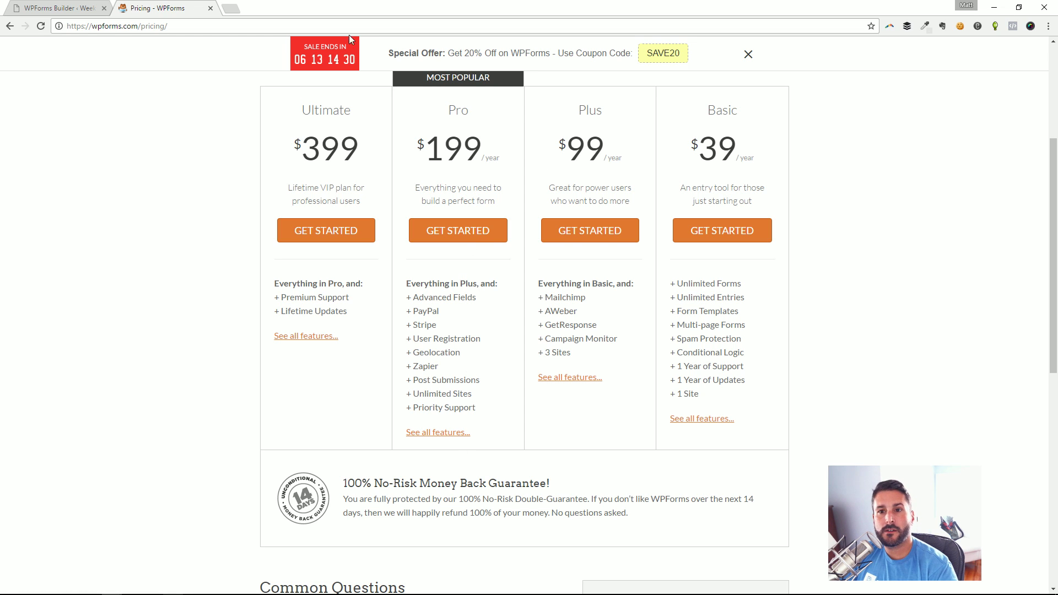
{"action": "scroll", "coordinate": [577, 69], "scroll_direction": "up", "scroll_amount": 4}
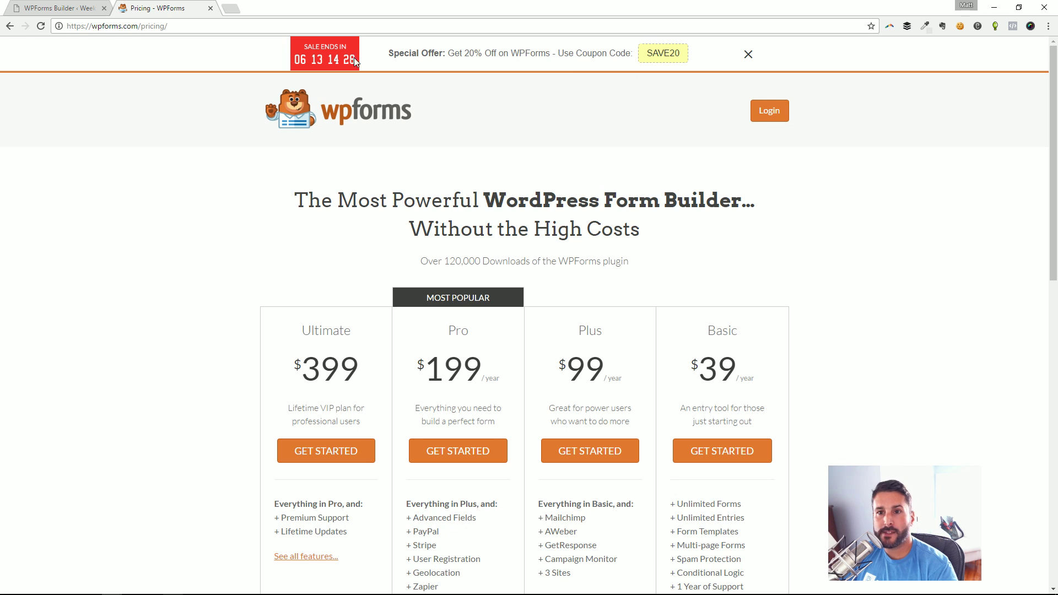
Step: Save the Basic contact form and copy its [wpforms id="2036"] embed shortcode
{"action": "left_click", "coordinate": [210, 8]}
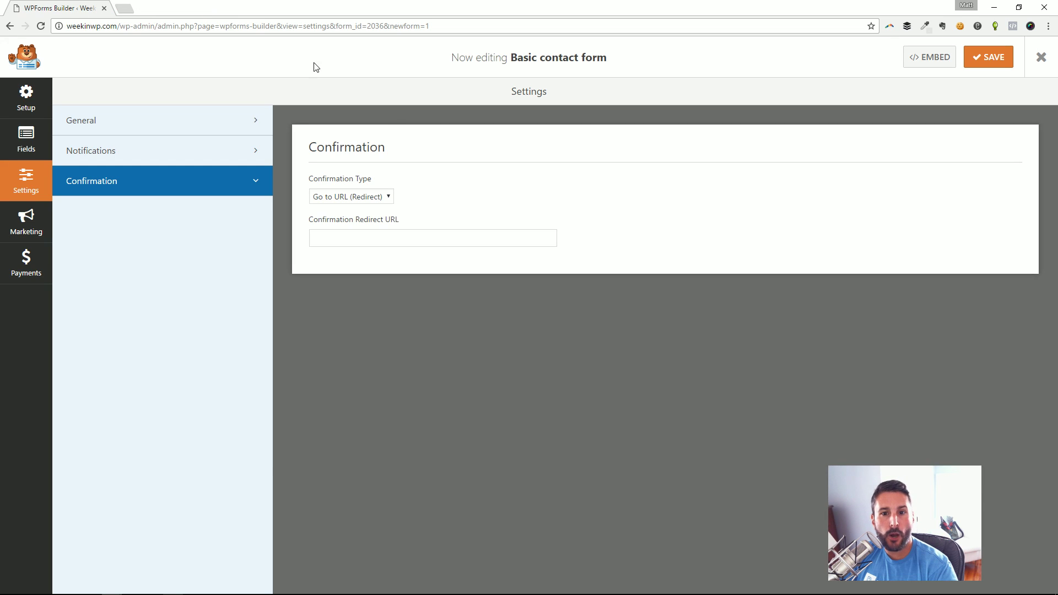
{"action": "left_click", "coordinate": [978, 66]}
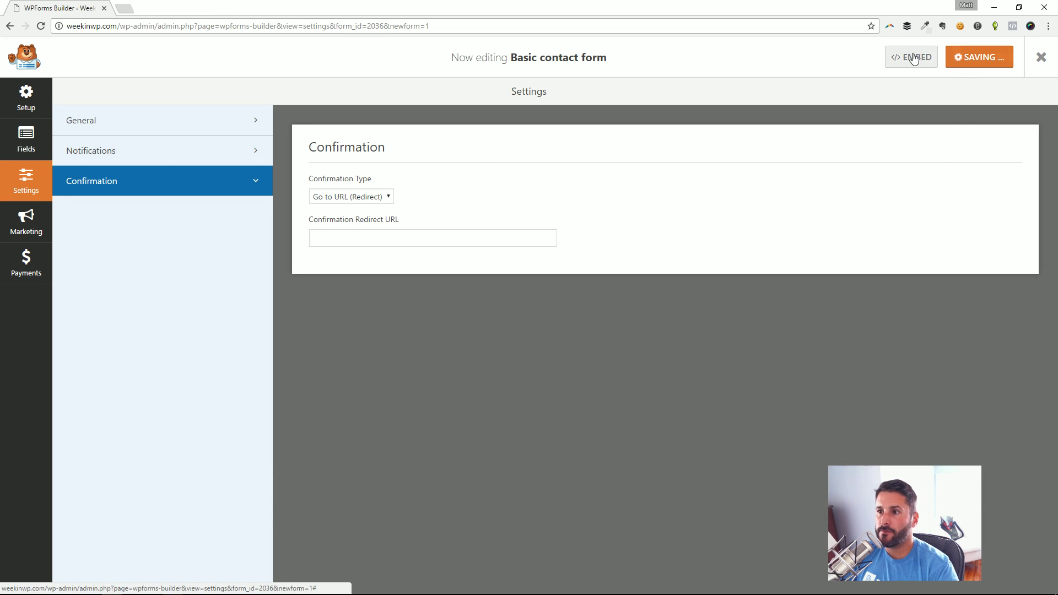
{"action": "left_click", "coordinate": [907, 61]}
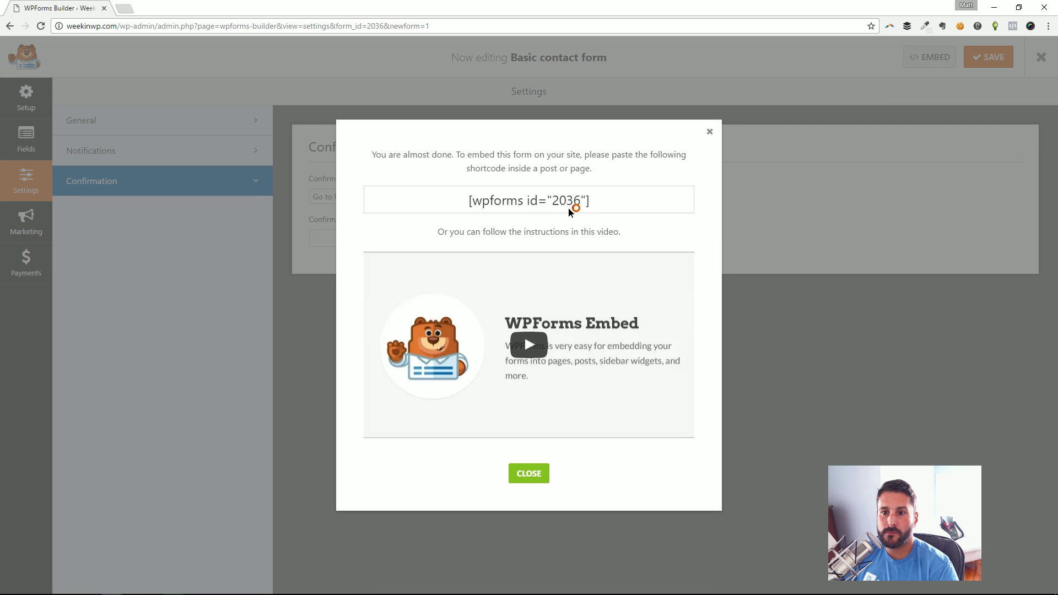
{"action": "left_click", "coordinate": [567, 207]}
{"action": "key", "text": "ctrl+c"}
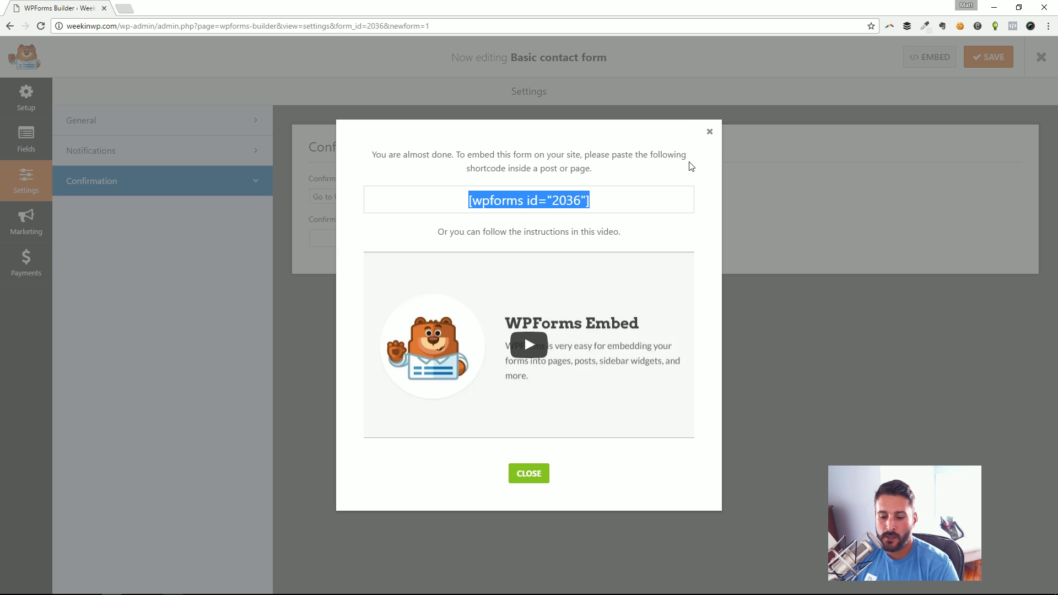
{"action": "left_click", "coordinate": [710, 130]}
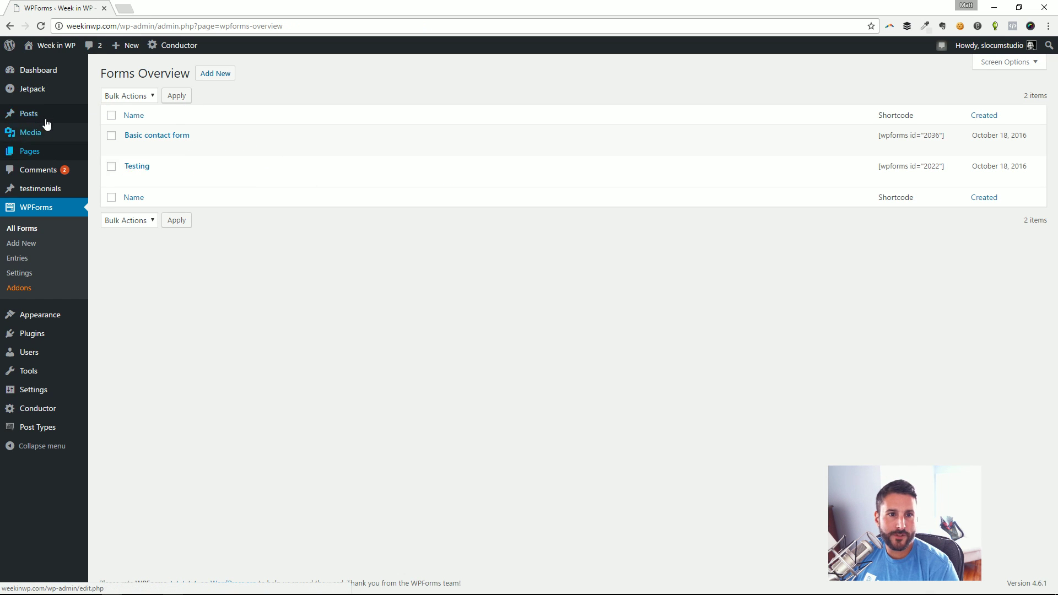
Step: Open the Home Page from the Pages list for editing
{"action": "mouse_move", "coordinate": [44, 114]}
{"action": "left_click", "coordinate": [122, 115]}
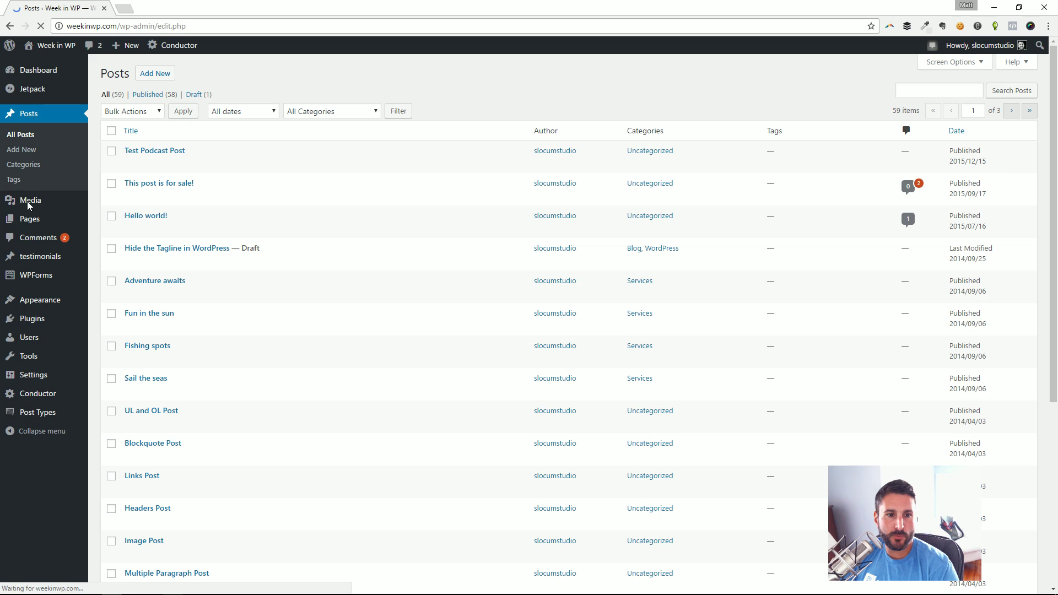
{"action": "mouse_move", "coordinate": [30, 219]}
{"action": "left_click", "coordinate": [110, 221]}
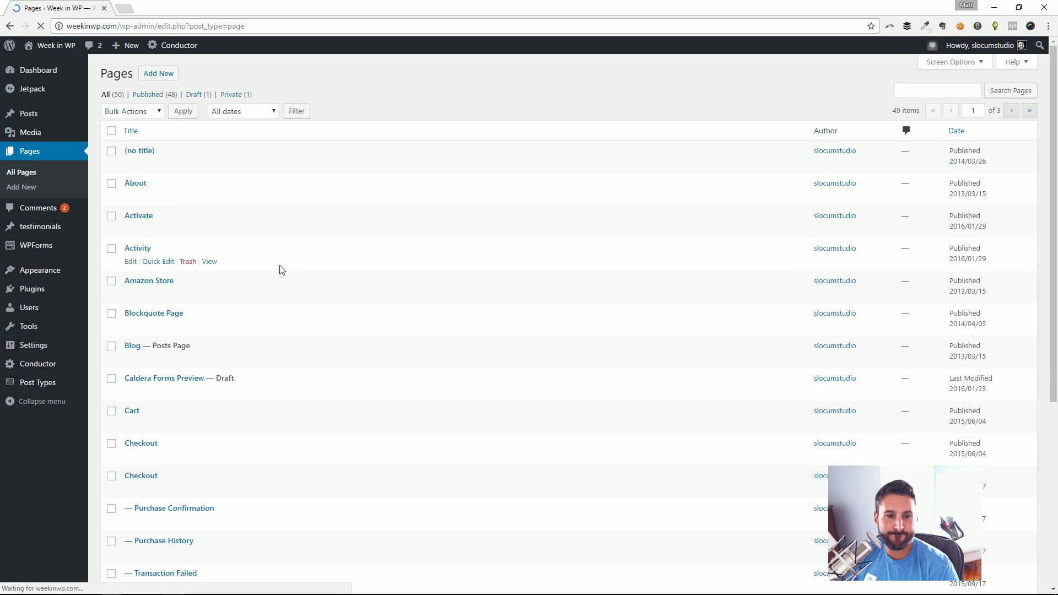
{"action": "scroll", "coordinate": [215, 411], "scroll_direction": "down", "scroll_amount": 5}
{"action": "left_click", "coordinate": [130, 463]}
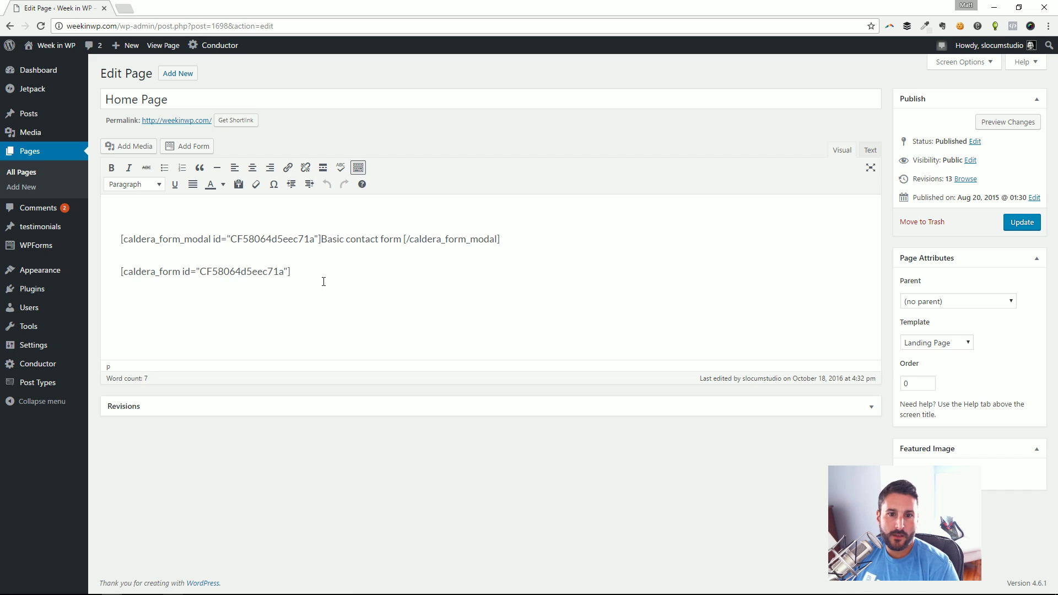
Step: Replace the old Caldera shortcodes with [wpforms id="2036"] and update the page
{"action": "left_click_drag", "start_coordinate": [324, 281], "coordinate": [70, 231]}
{"action": "key", "text": "BackSpace"}
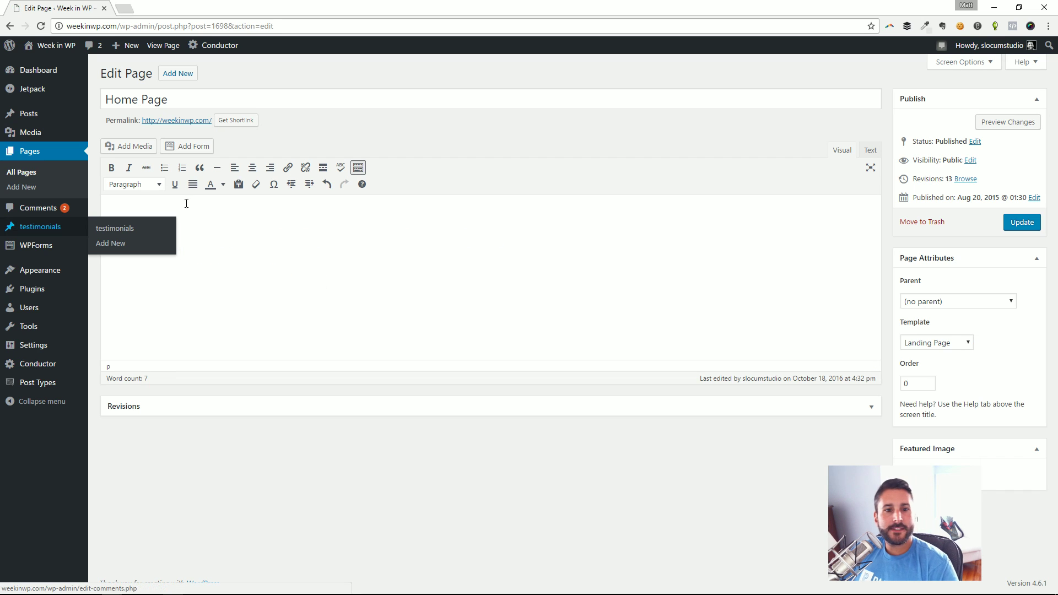
{"action": "key", "text": "ctrl+v"}
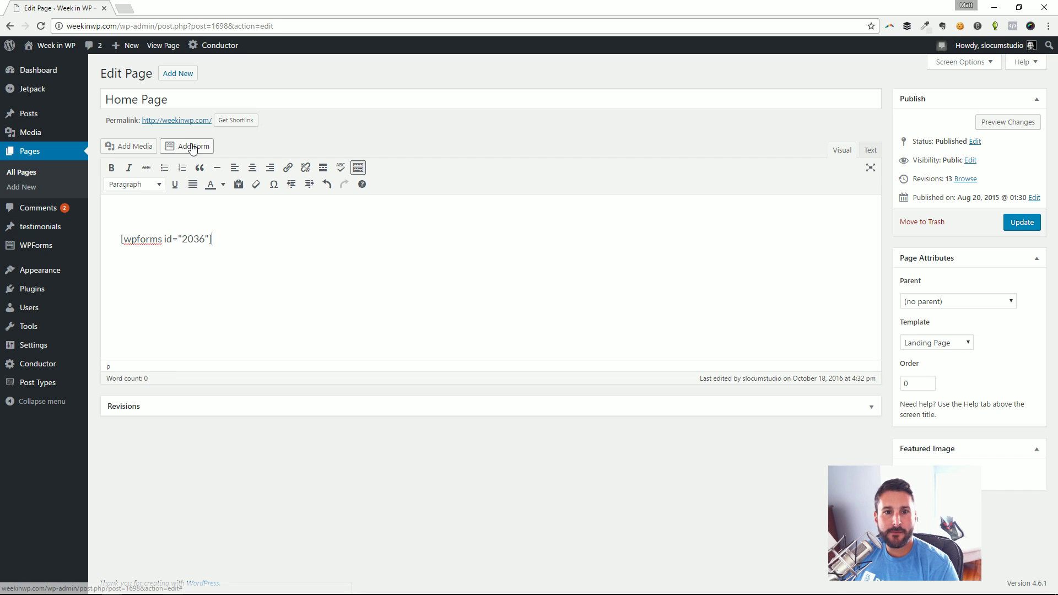
{"action": "left_click", "coordinate": [190, 146]}
{"action": "left_click", "coordinate": [461, 304]}
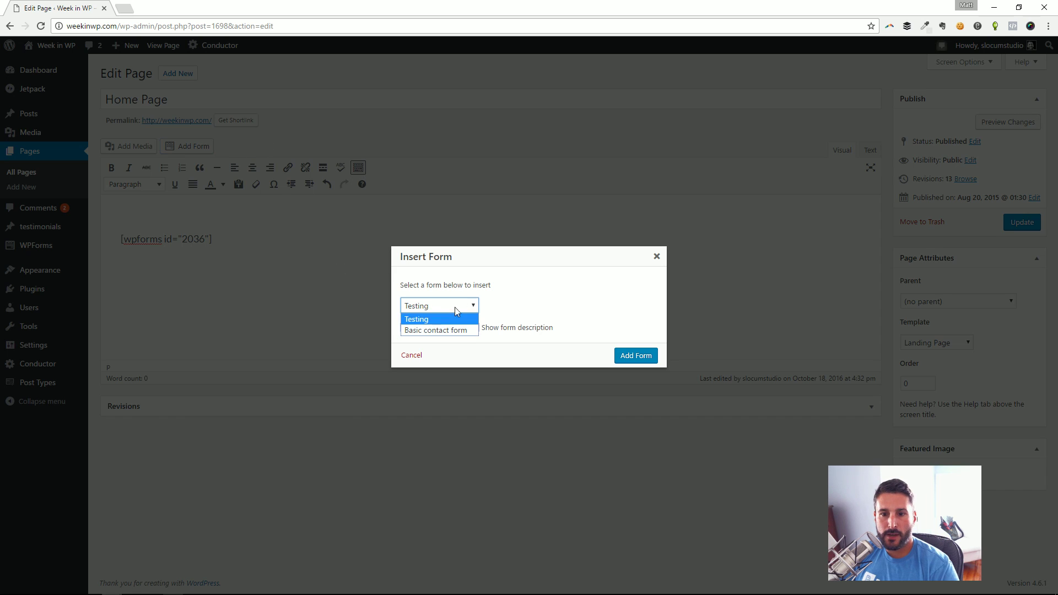
{"action": "left_click", "coordinate": [448, 337]}
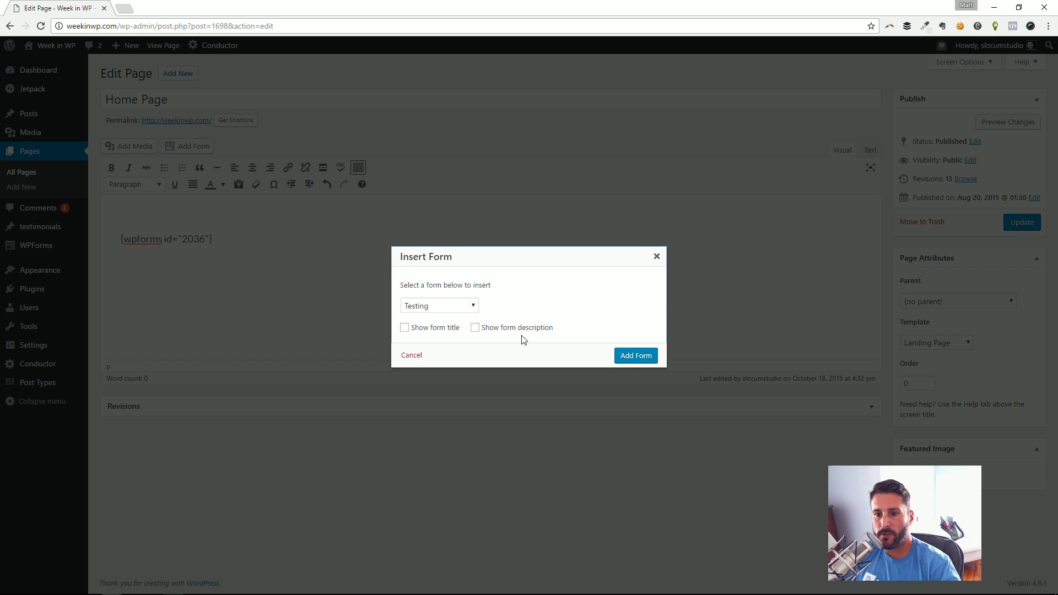
{"action": "left_click", "coordinate": [656, 257]}
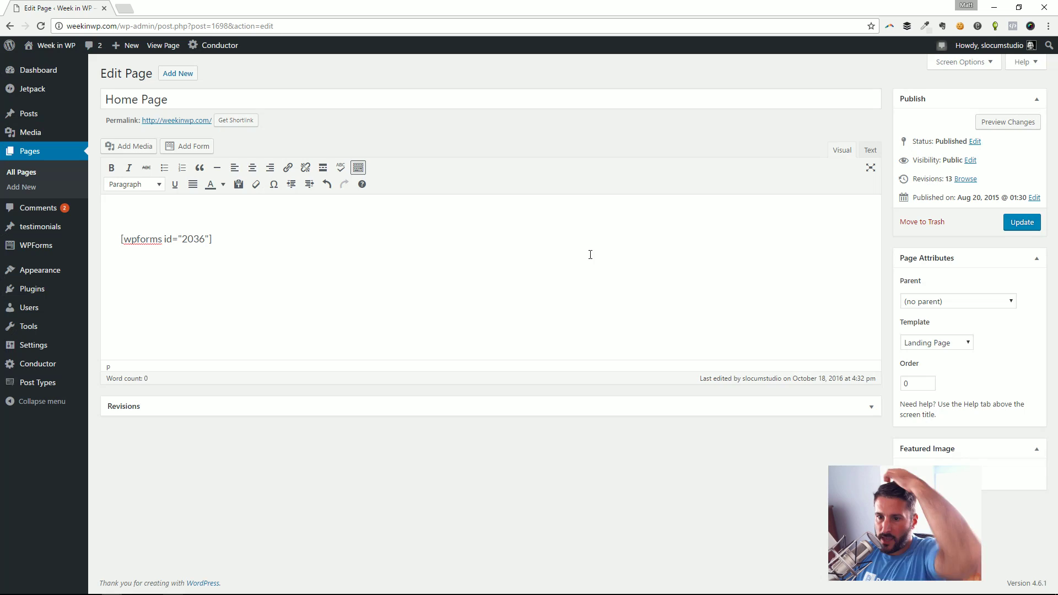
{"action": "key", "text": "ctrl+a"}
{"action": "left_click", "coordinate": [243, 251]}
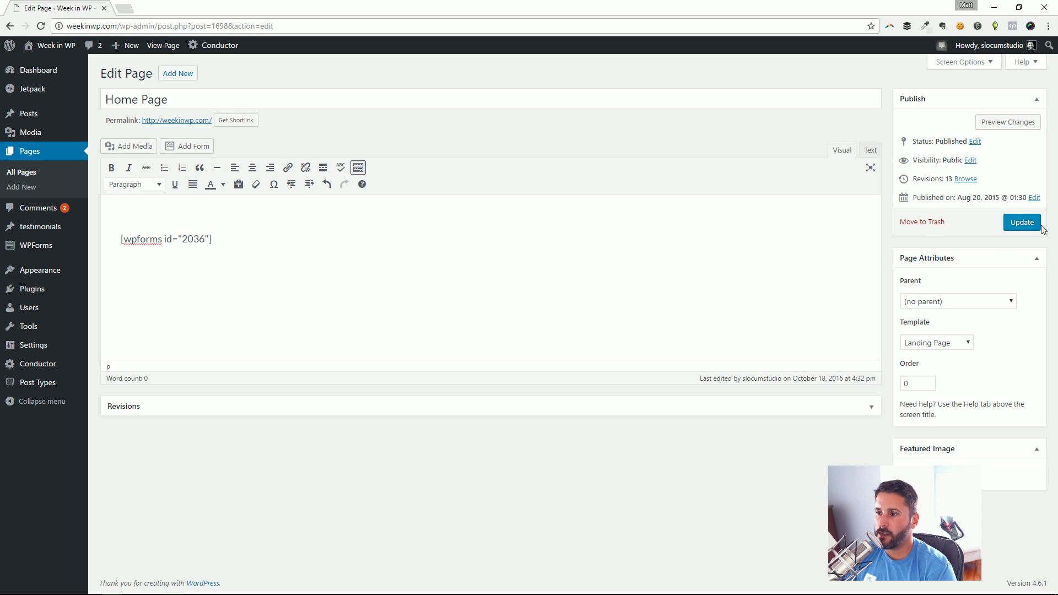
{"action": "left_click", "coordinate": [1017, 222]}
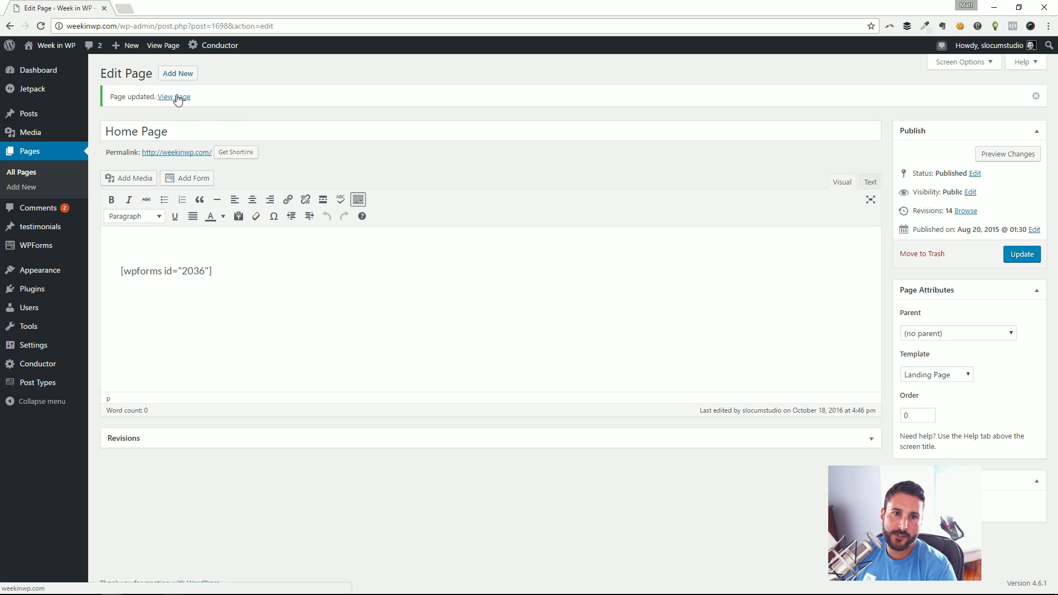
Step: View the live Home Page, try its name, comment and e-mail fields, then return to Dashboard
{"action": "left_click", "coordinate": [177, 97]}
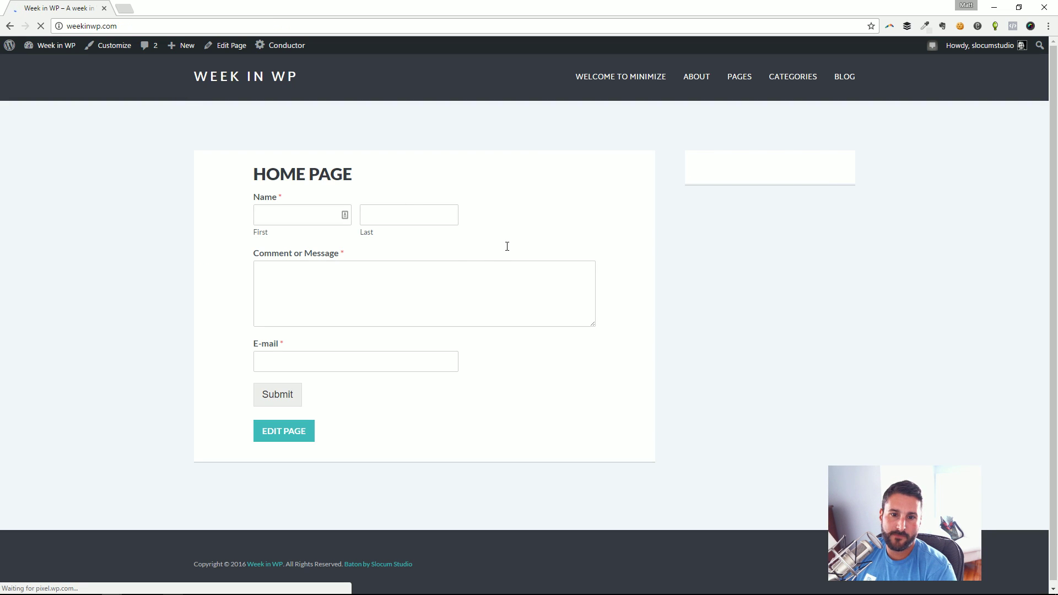
{"action": "left_click", "coordinate": [372, 279]}
{"action": "left_click", "coordinate": [329, 355]}
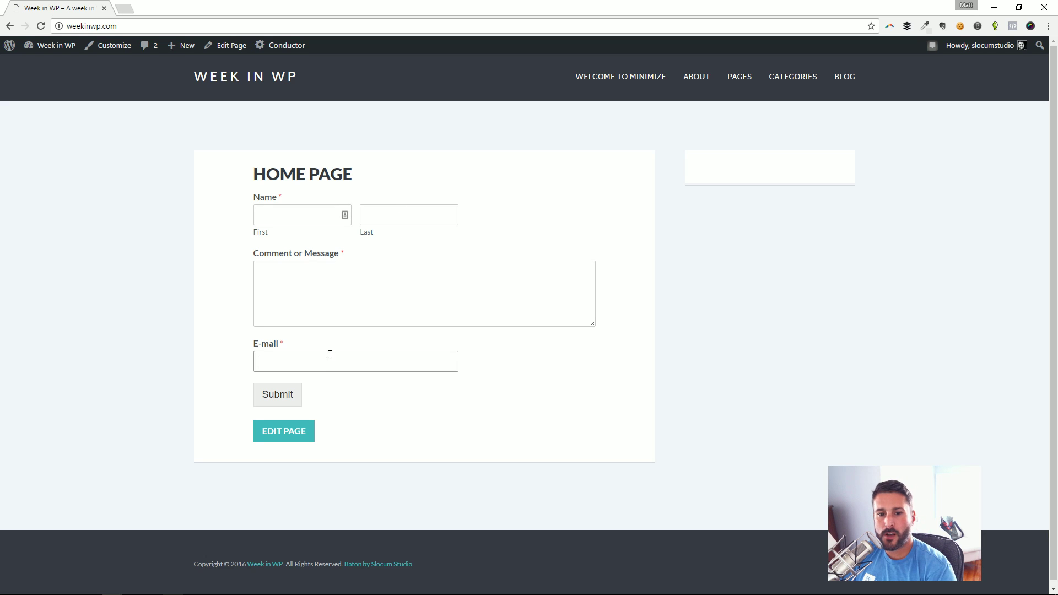
{"action": "left_click", "coordinate": [376, 310]}
{"action": "left_click", "coordinate": [300, 215]}
{"action": "left_click", "coordinate": [408, 215]}
{"action": "left_click", "coordinate": [416, 265]}
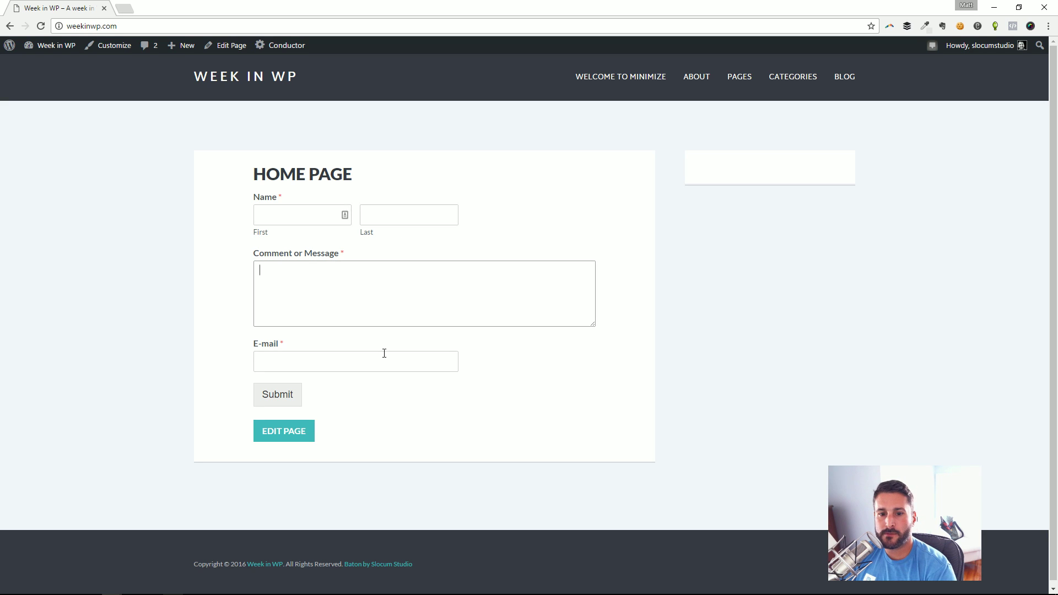
{"action": "left_click", "coordinate": [384, 361]}
{"action": "mouse_move", "coordinate": [39, 46]}
{"action": "left_click", "coordinate": [60, 66]}
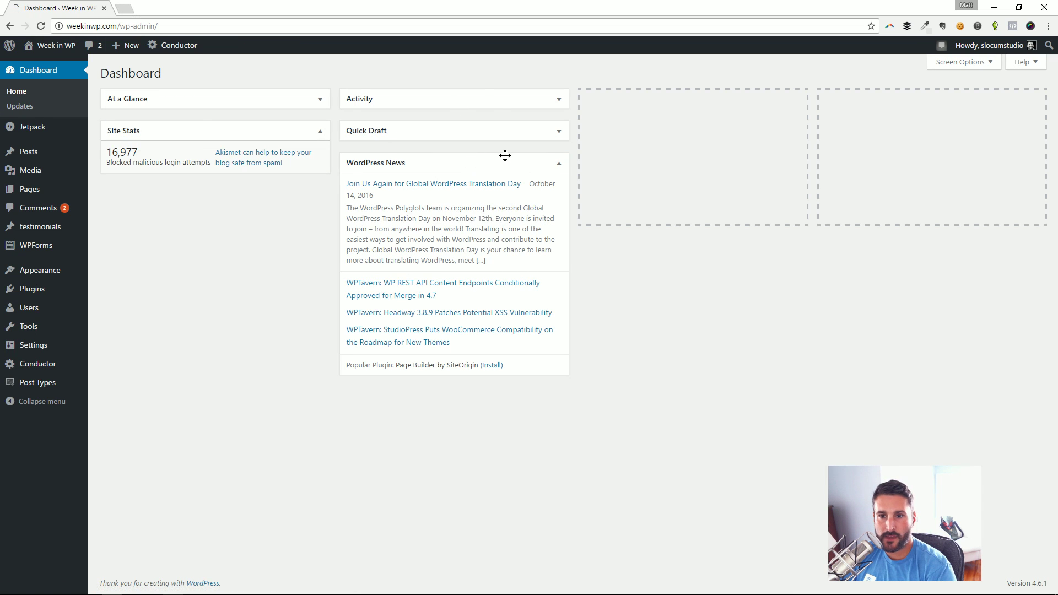
Step: Move WordPress News and Quick Draft into empty columns, then browse the WPForms Addons page
{"action": "left_click_drag", "start_coordinate": [503, 160], "coordinate": [643, 121]}
{"action": "left_click_drag", "start_coordinate": [480, 133], "coordinate": [909, 135]}
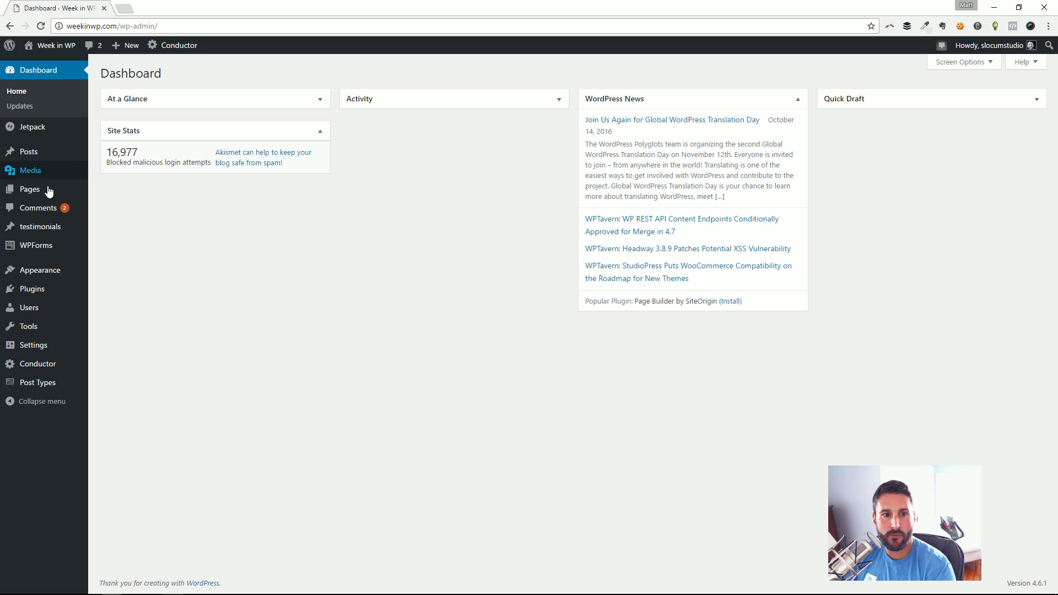
{"action": "mouse_move", "coordinate": [22, 245]}
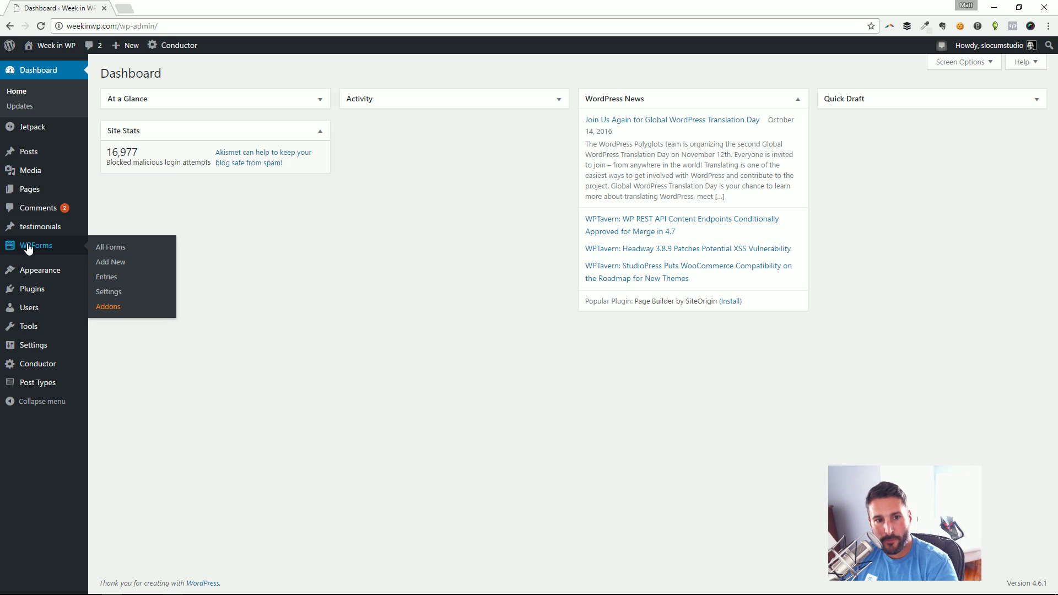
{"action": "left_click", "coordinate": [119, 307]}
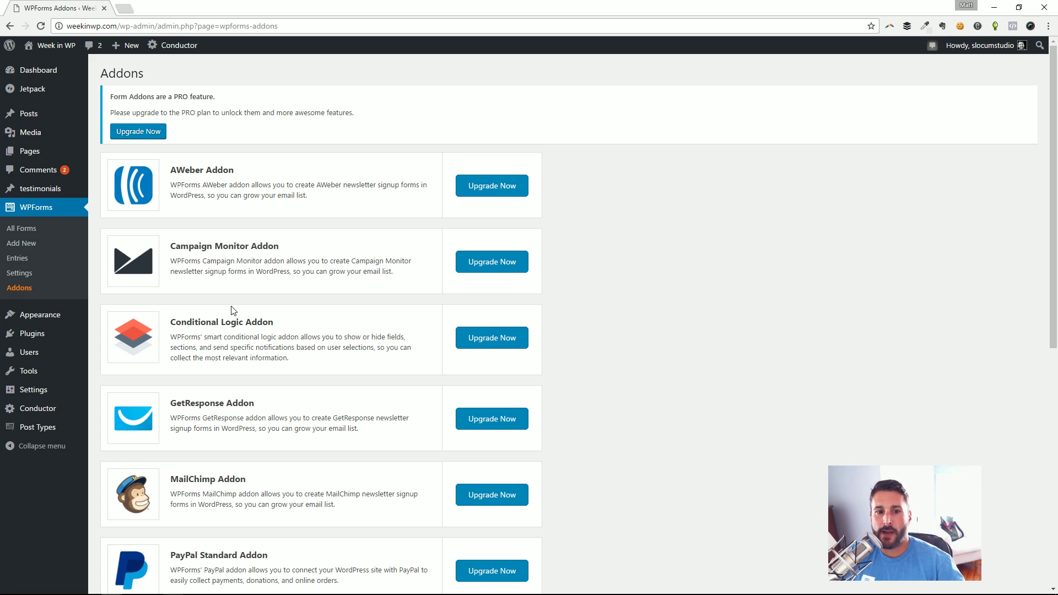
{"action": "scroll", "coordinate": [232, 310], "scroll_direction": "down", "scroll_amount": 8}
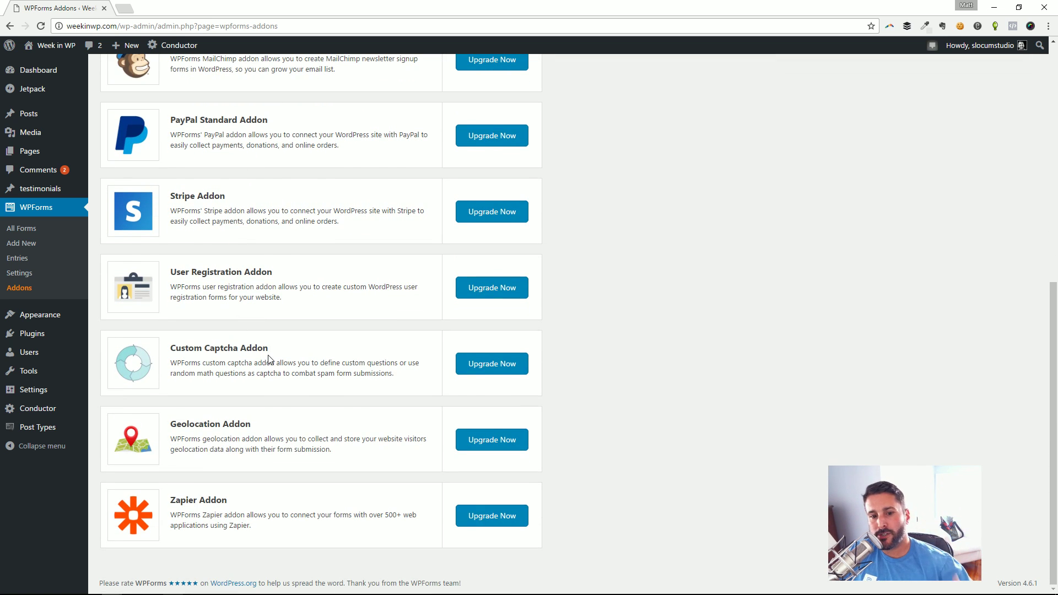
{"action": "scroll", "coordinate": [359, 325], "scroll_direction": "up", "scroll_amount": 8}
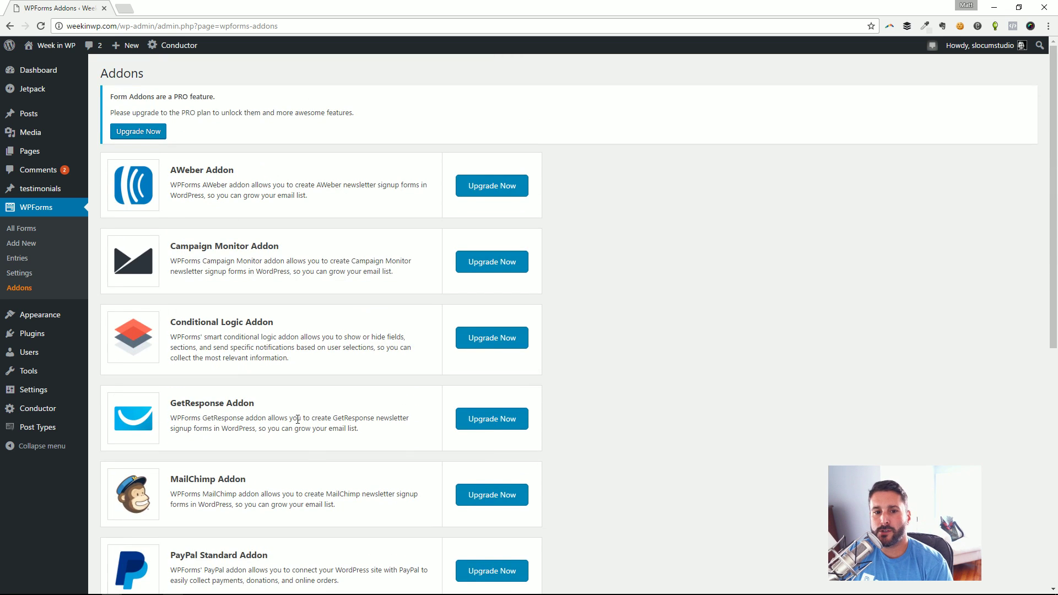
{"action": "scroll", "coordinate": [309, 435], "scroll_direction": "down", "scroll_amount": 5}
{"action": "scroll", "coordinate": [314, 449], "scroll_direction": "up", "scroll_amount": 5}
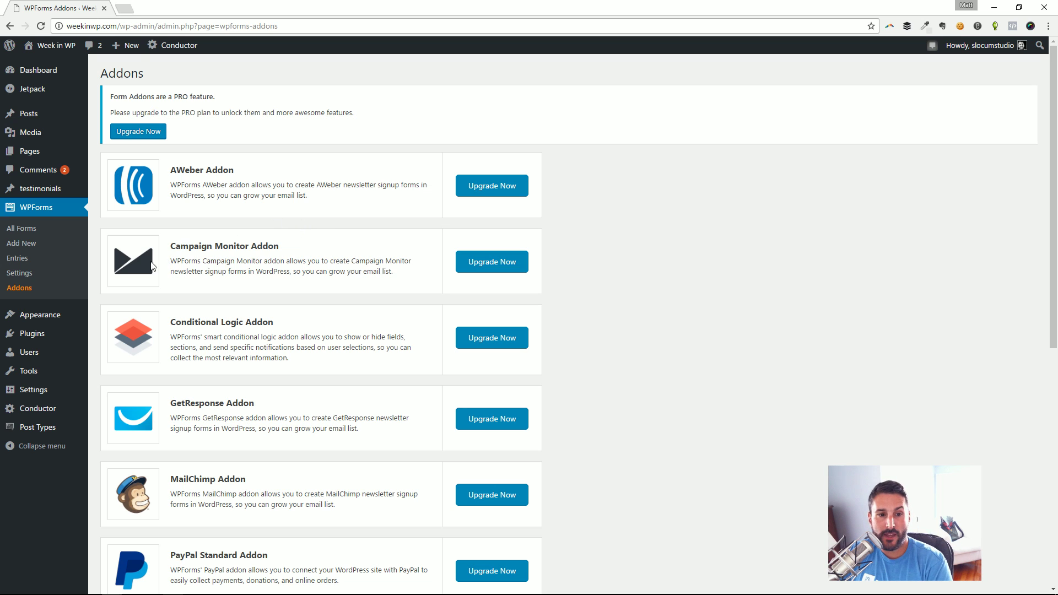
{"action": "scroll", "coordinate": [198, 274], "scroll_direction": "down", "scroll_amount": 8}
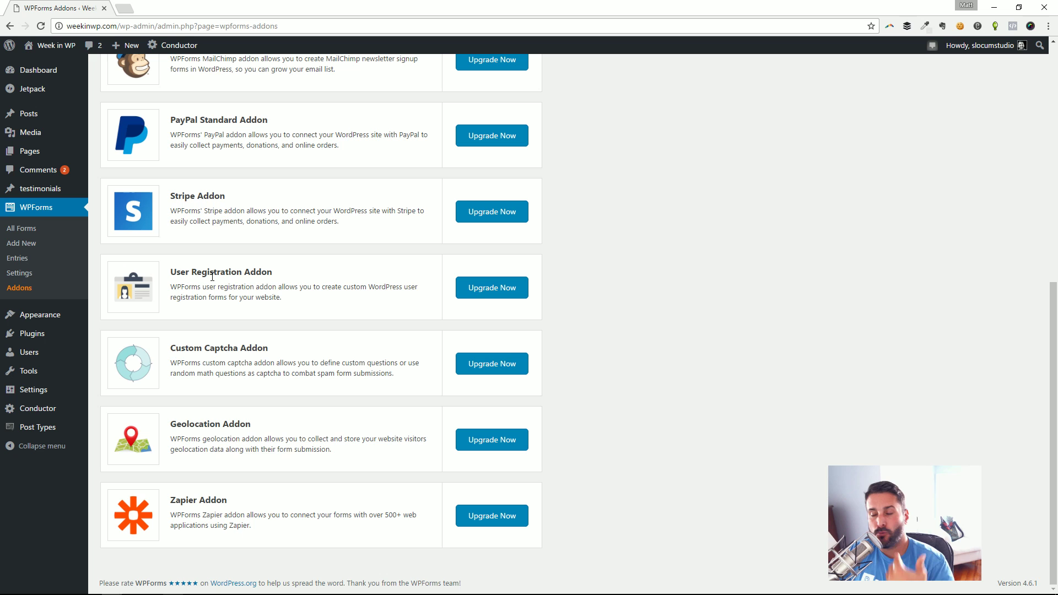
{"action": "scroll", "coordinate": [221, 282], "scroll_direction": "up", "scroll_amount": 8}
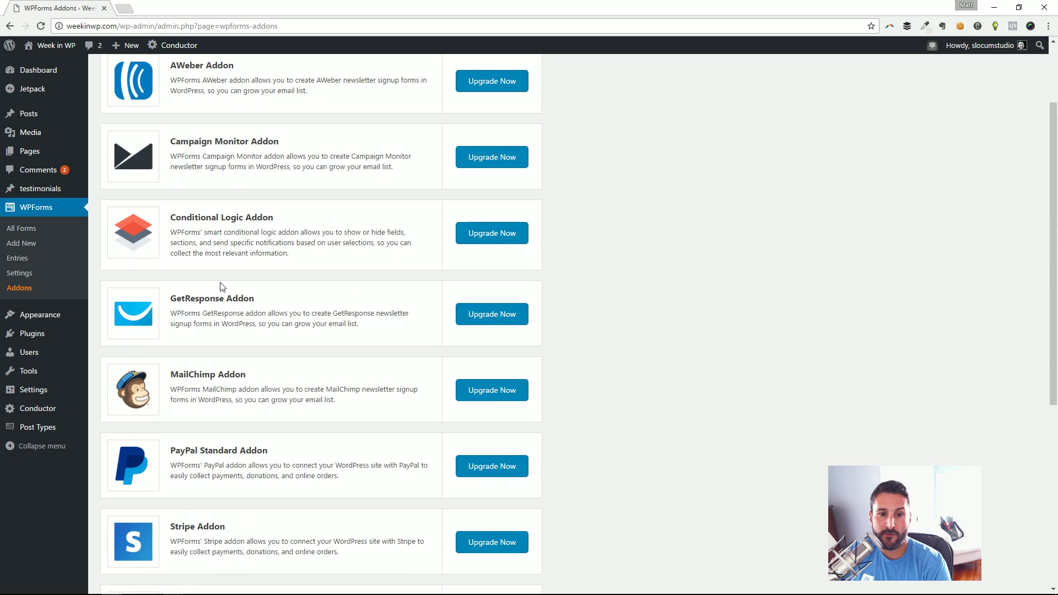